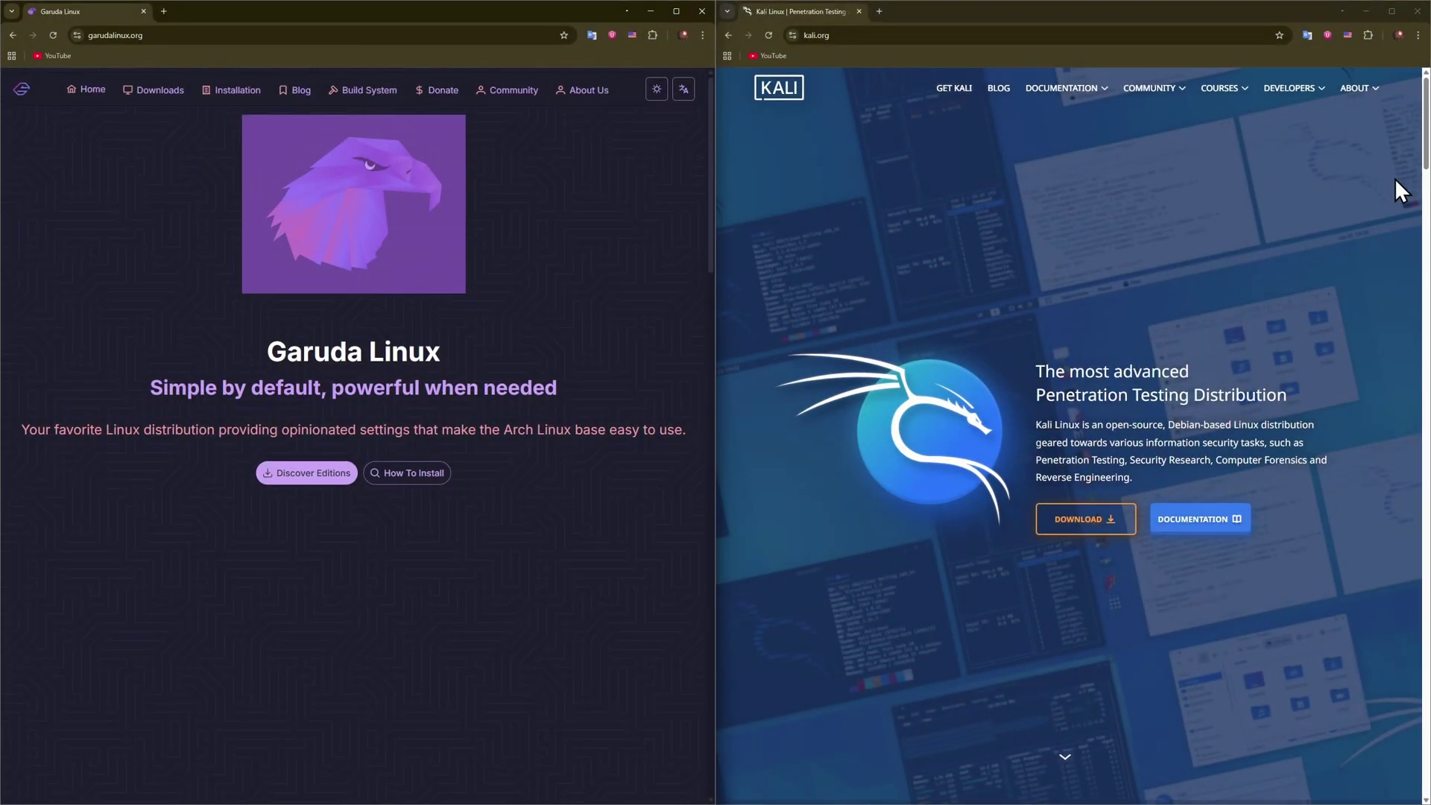
pyautogui.scroll(-1, 490, 491)
pyautogui.scroll(-1, 491, 491)
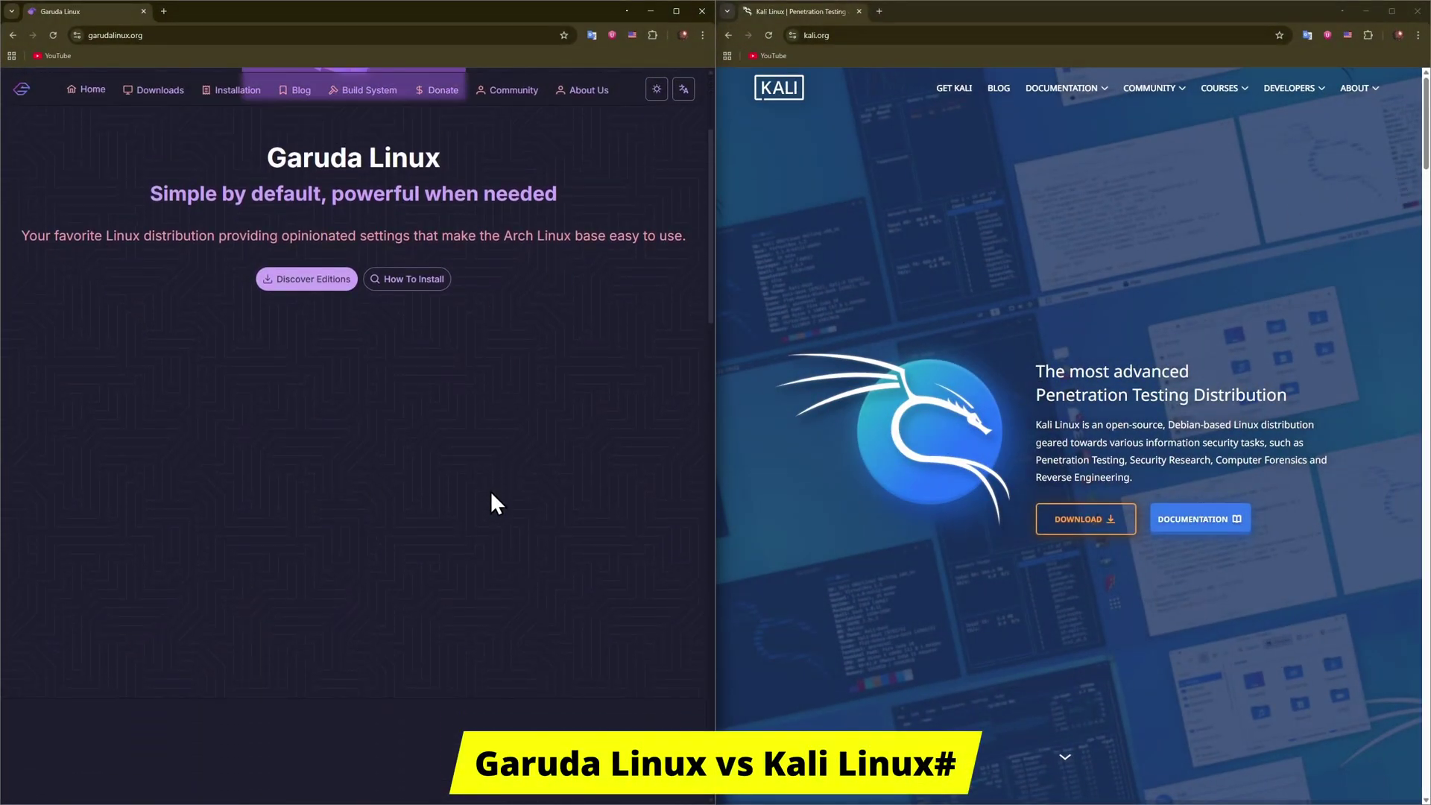
pyautogui.scroll(2, 491, 491)
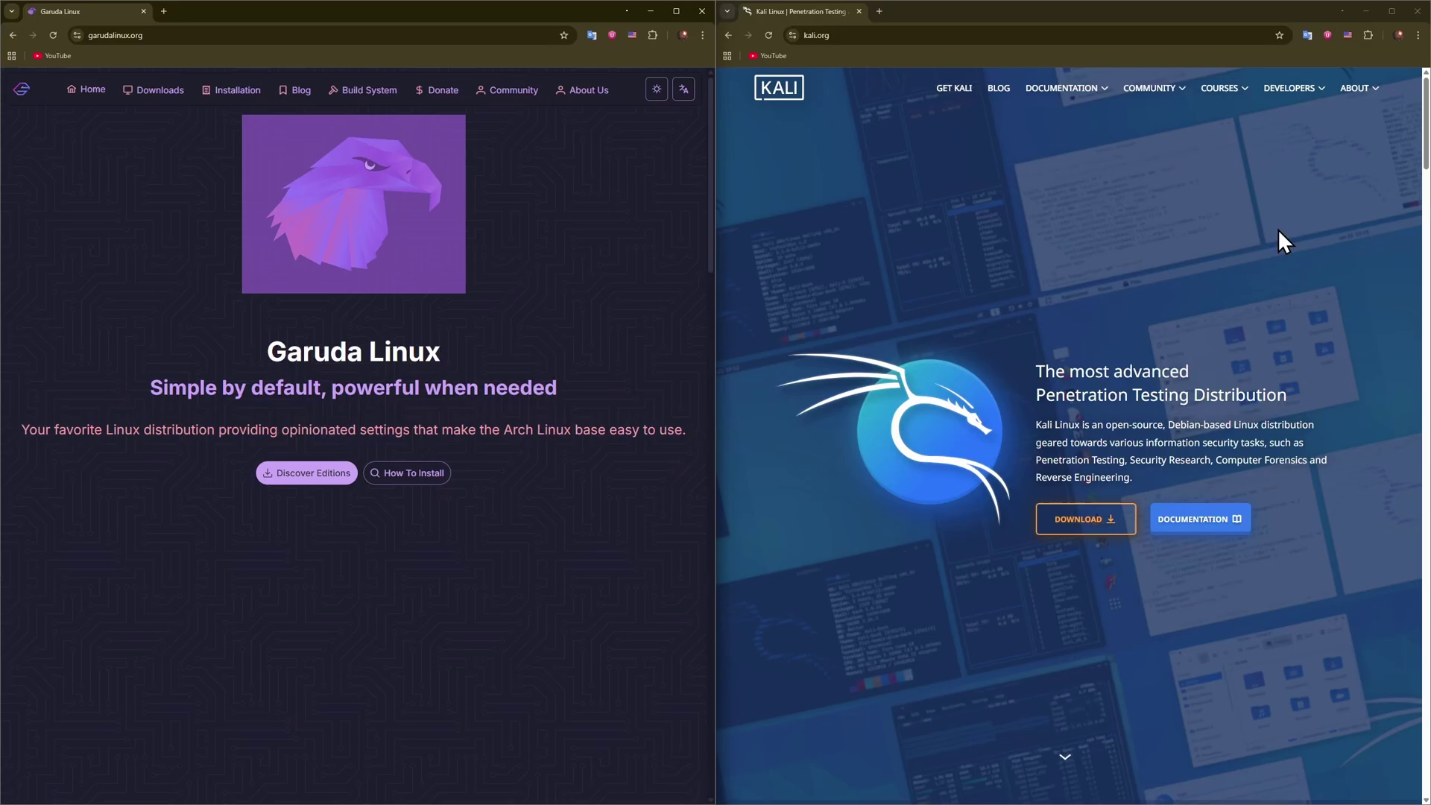
# Maximize the Chrome window showing the Garuda Linux home page.
pyautogui.click(676, 10)
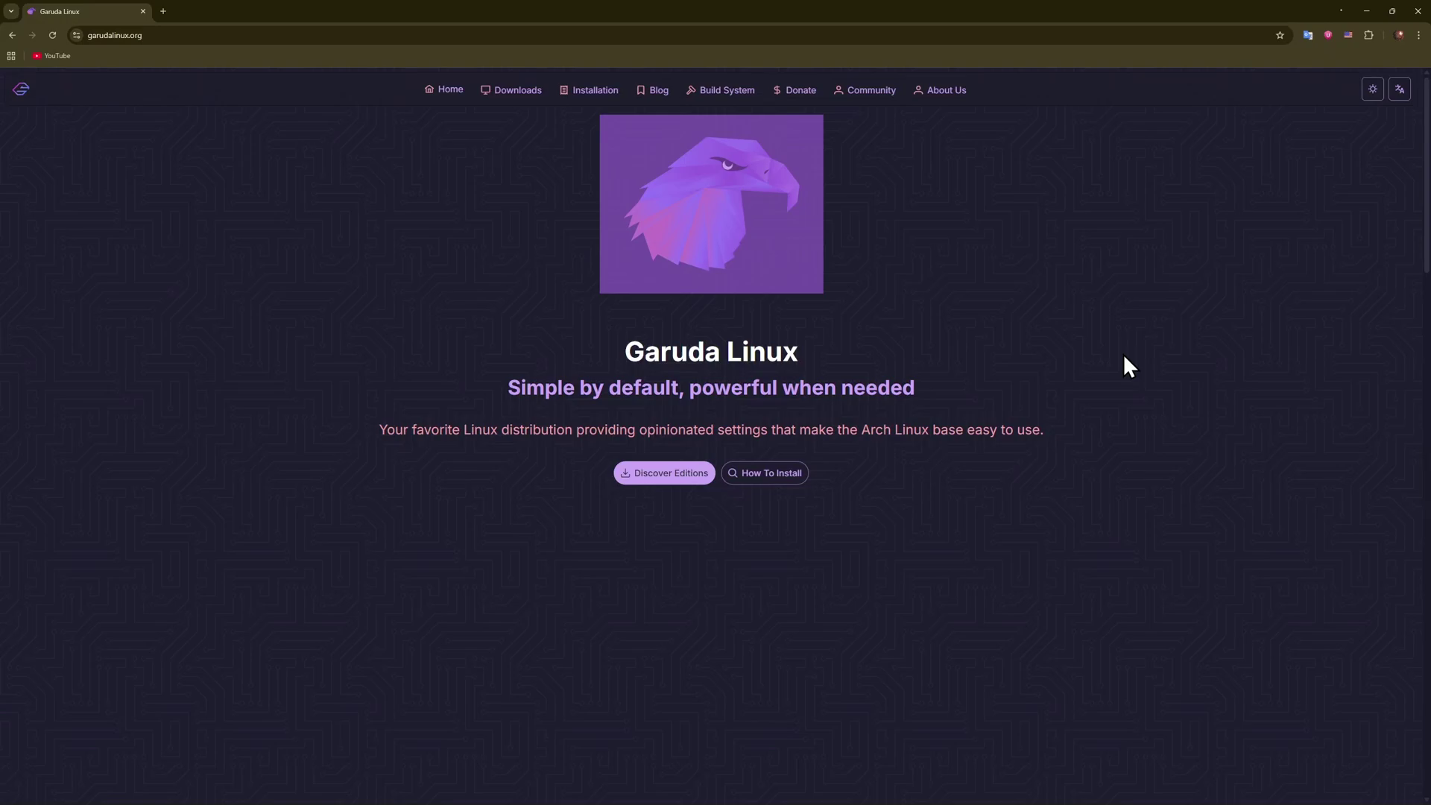
pyautogui.scroll(-1, 1119, 358)
pyautogui.scroll(1, 1124, 365)
pyautogui.scroll(-3, 1185, 318)
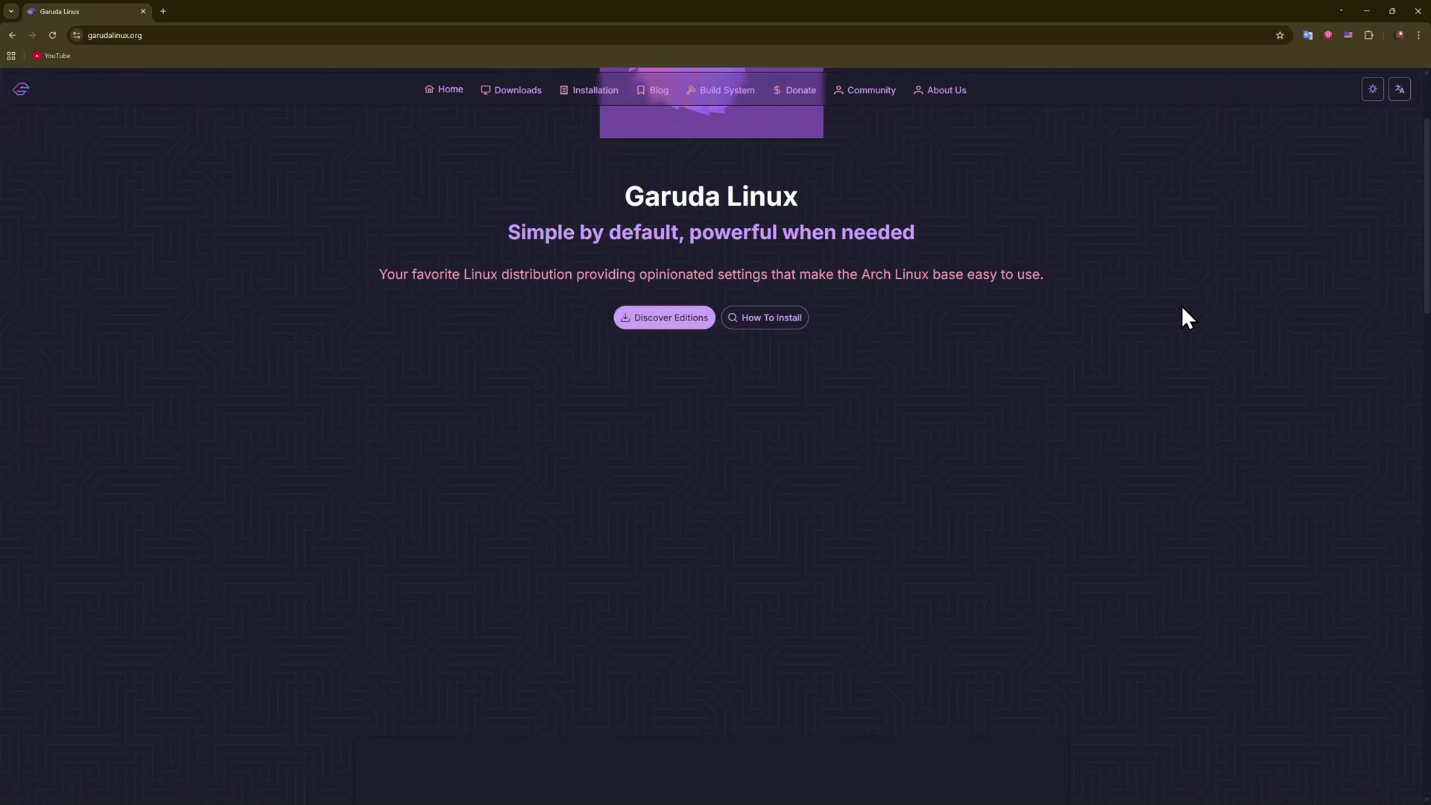
pyautogui.scroll(-3, 1190, 330)
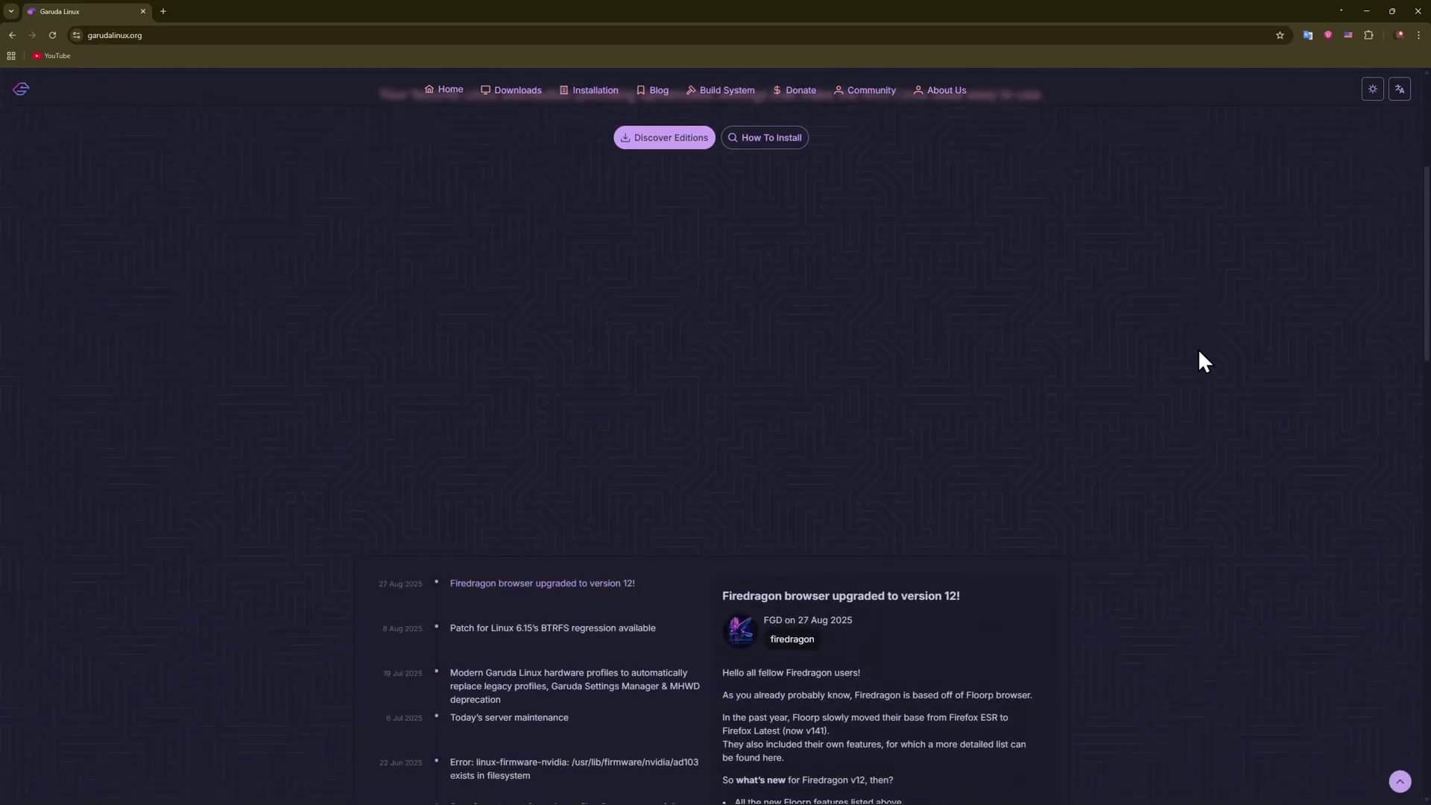
pyautogui.scroll(-2, 1199, 345)
pyautogui.scroll(-1, 1199, 347)
pyautogui.scroll(-1, 1199, 350)
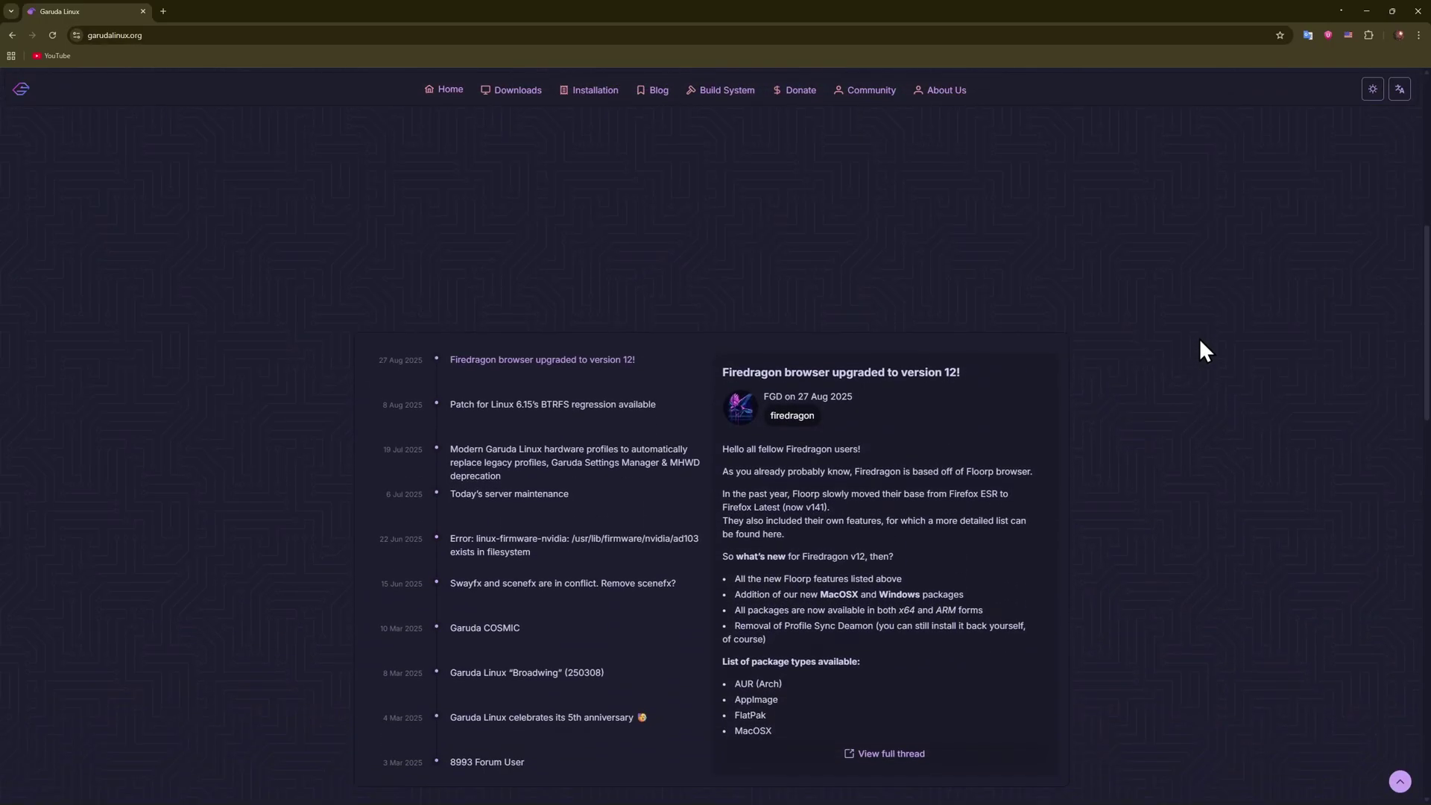
pyautogui.scroll(-1, 1198, 351)
pyautogui.scroll(-1, 1200, 349)
pyautogui.scroll(-1, 1219, 351)
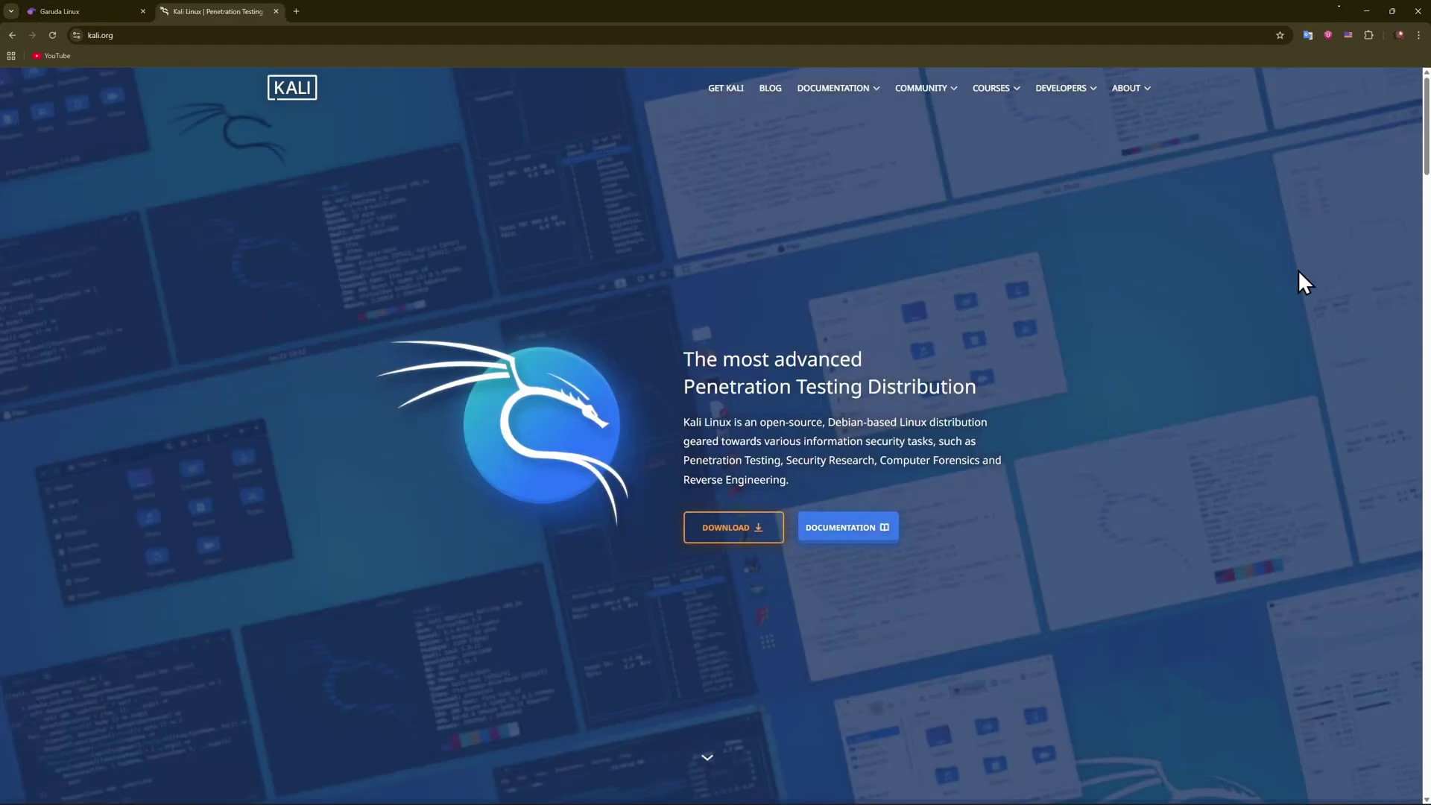
pyautogui.scroll(-2, 1331, 263)
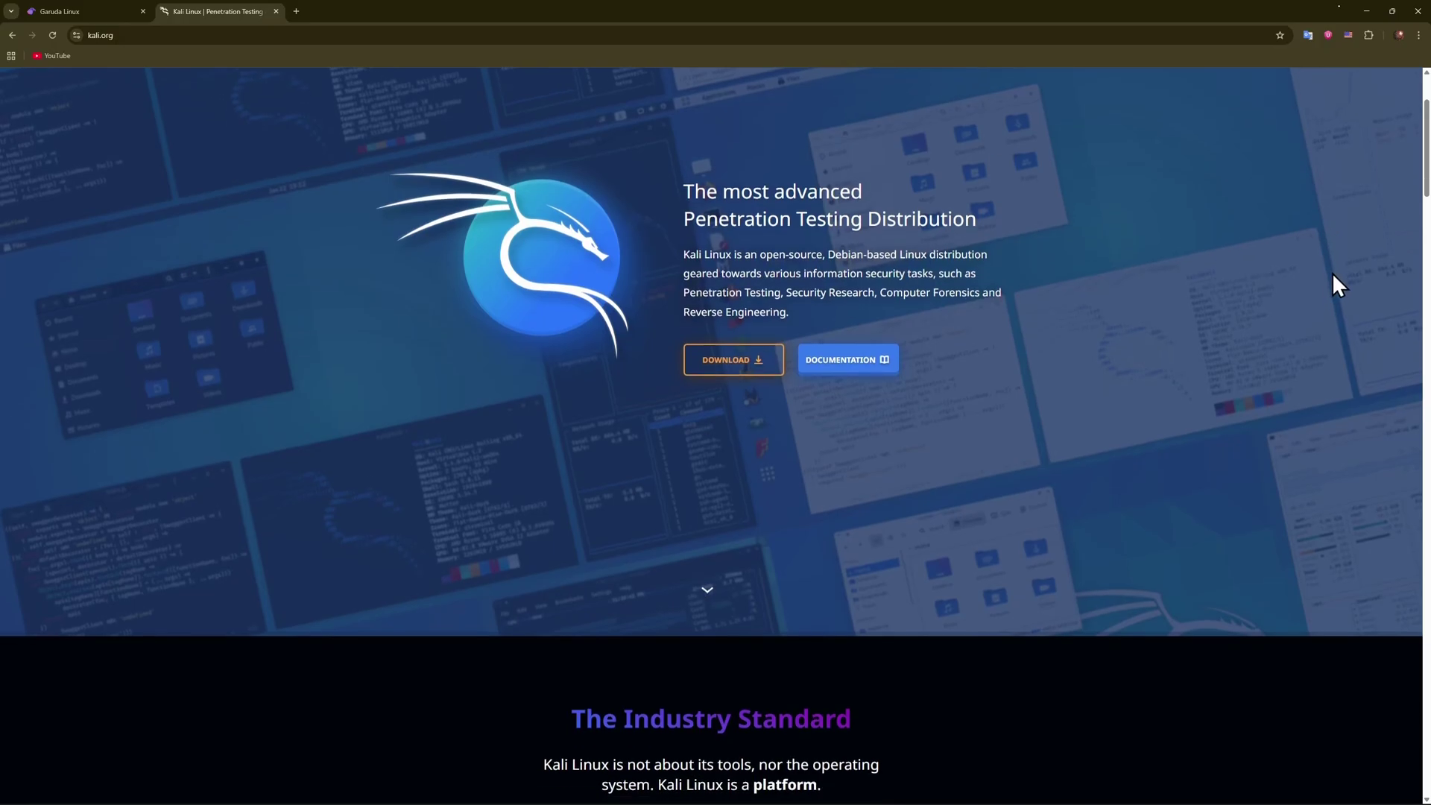
pyautogui.scroll(2, 939, 151)
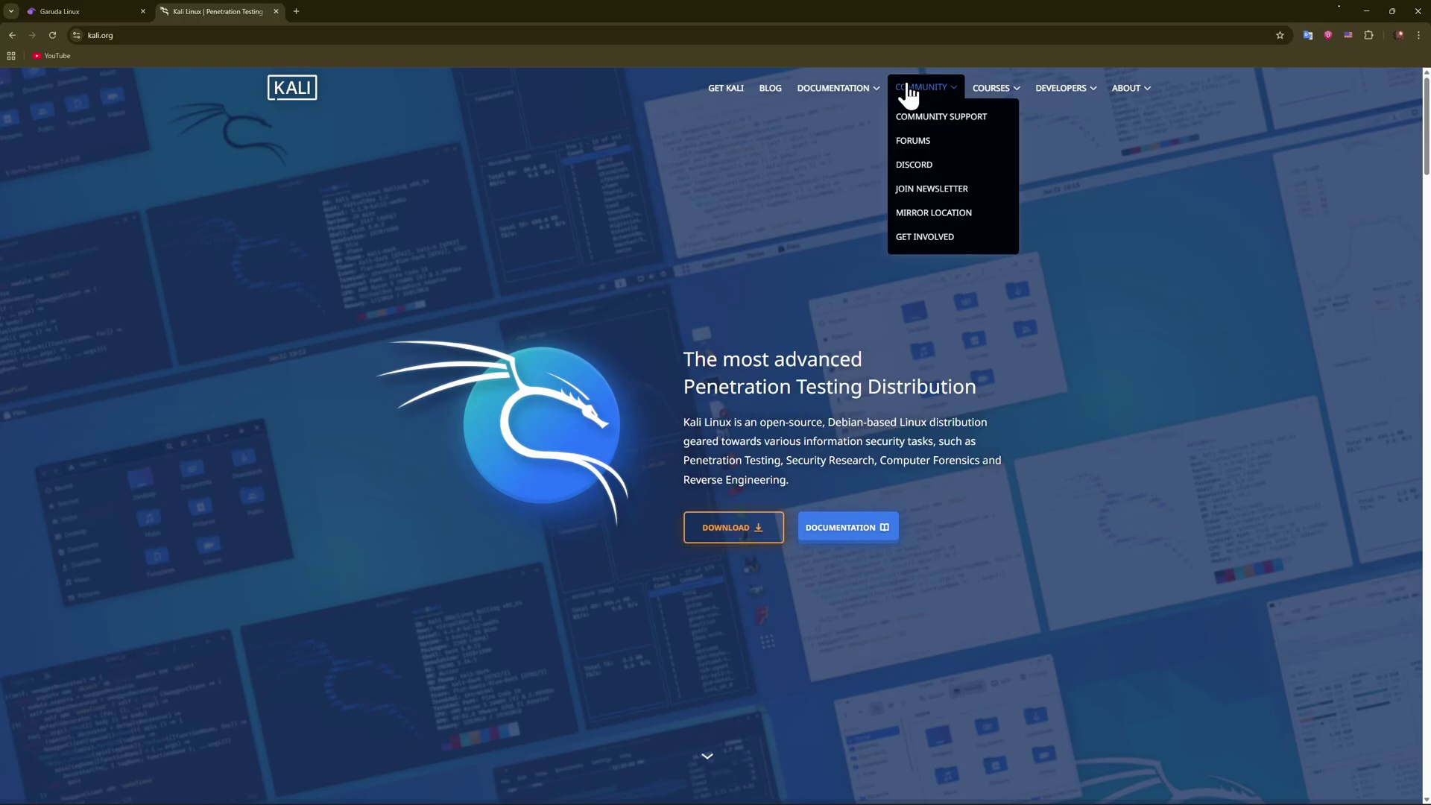
pyautogui.scroll(-1, 1154, 324)
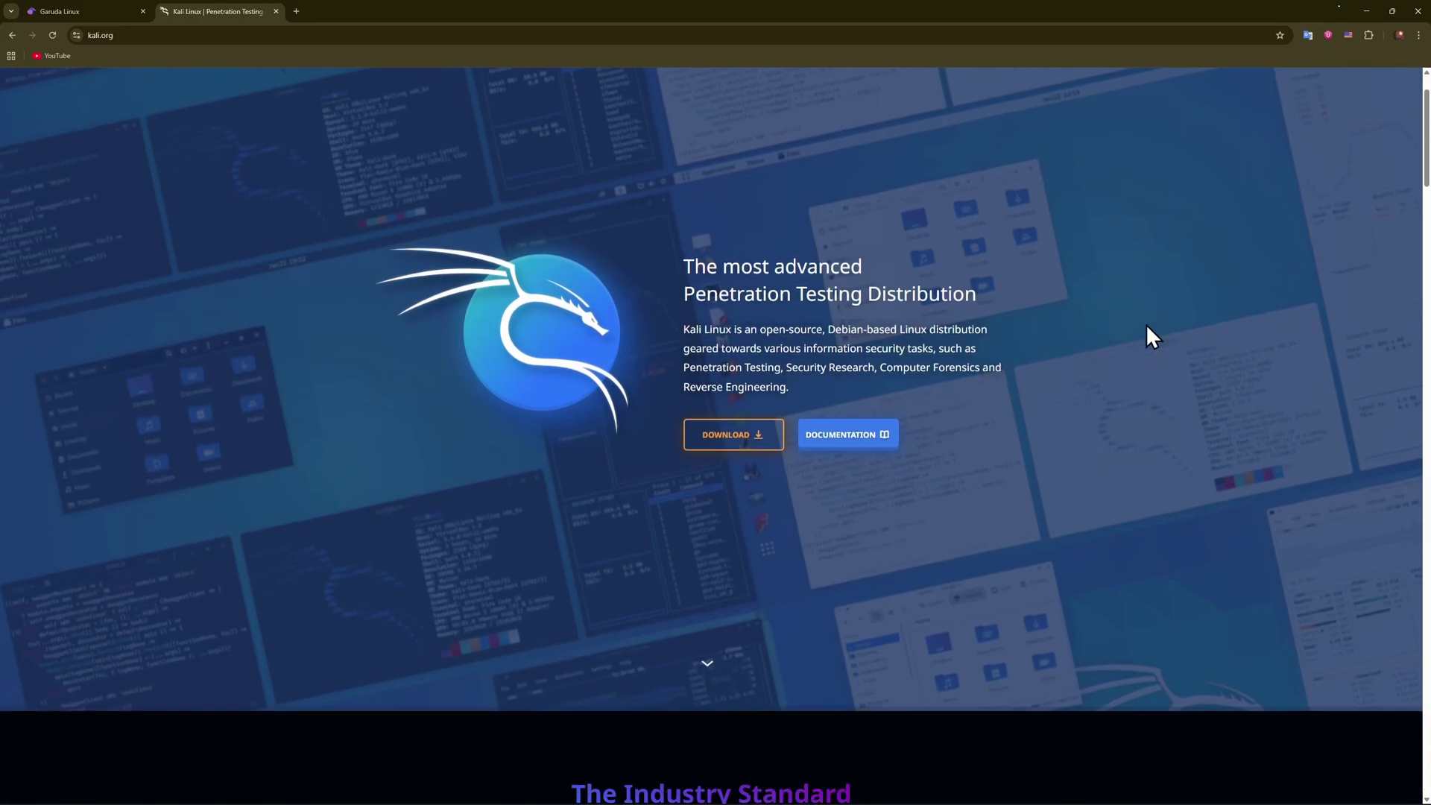
pyautogui.scroll(-3, 1188, 406)
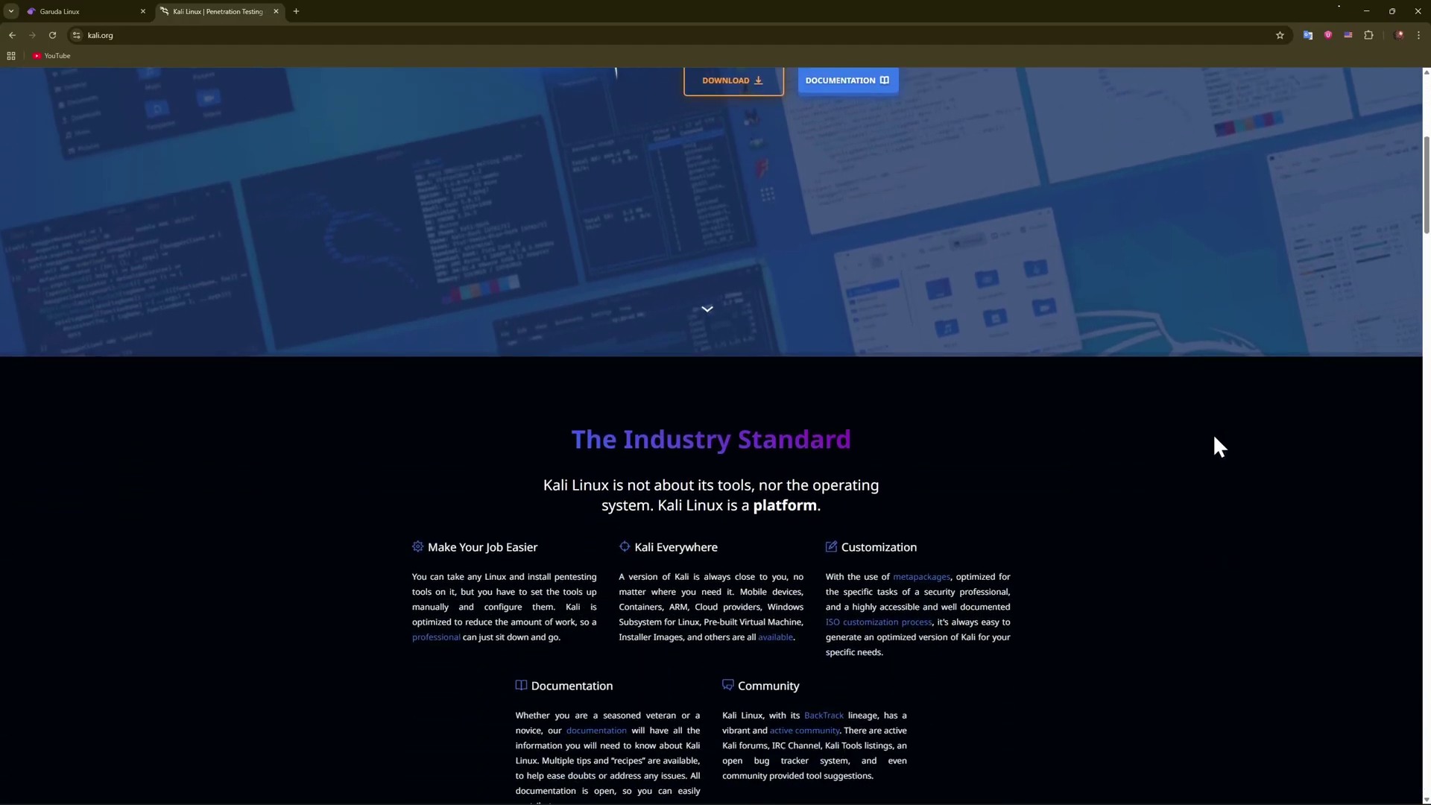
pyautogui.scroll(-1, 1213, 434)
pyautogui.scroll(-1, 1211, 424)
pyautogui.scroll(-1, 1211, 425)
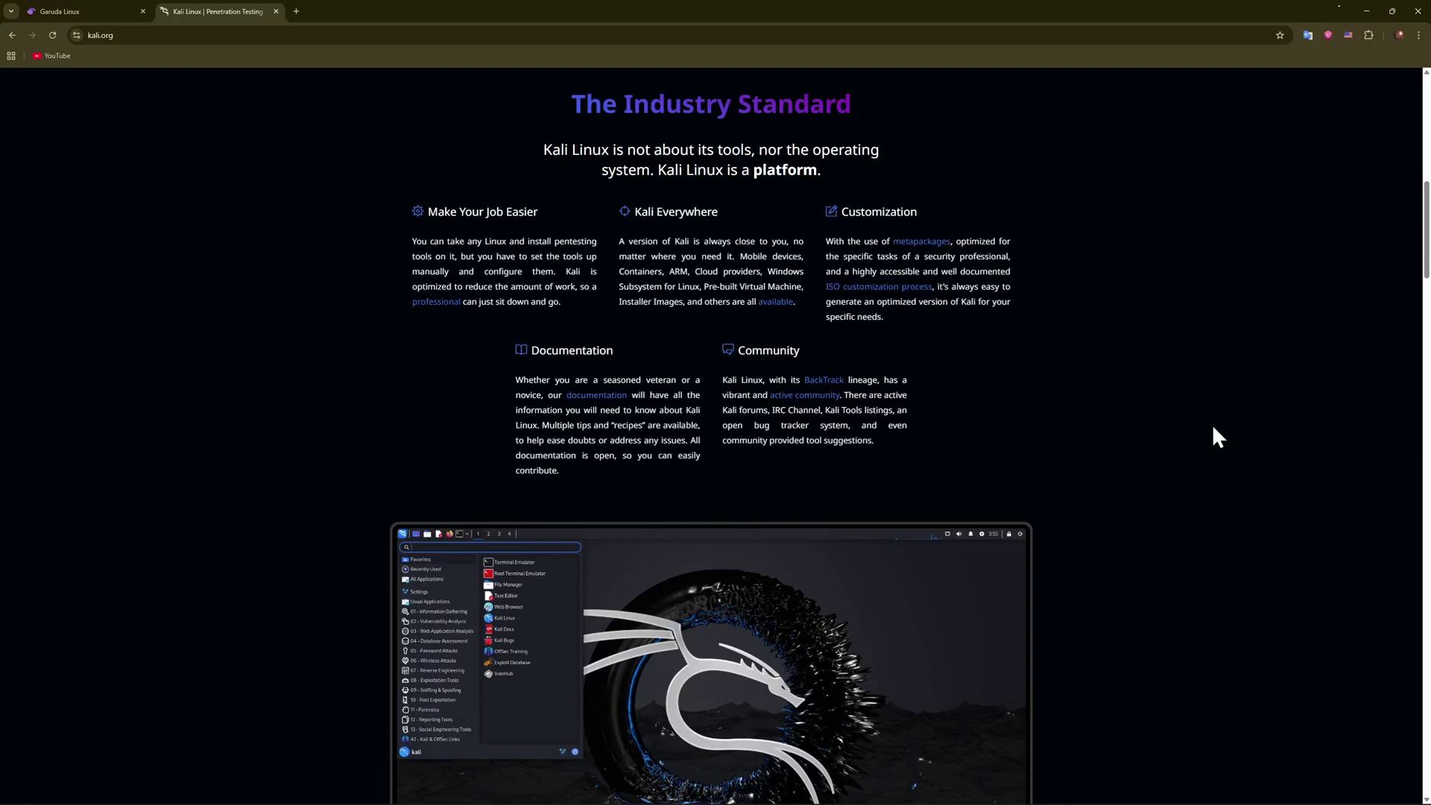
# Switch from the Kali Linux tab to the Garuda Linux tab.
pyautogui.hotkey('ctrl', 'shift', 'Tab')
pyautogui.scroll(-2, 1196, 330)
pyautogui.scroll(-2, 1194, 330)
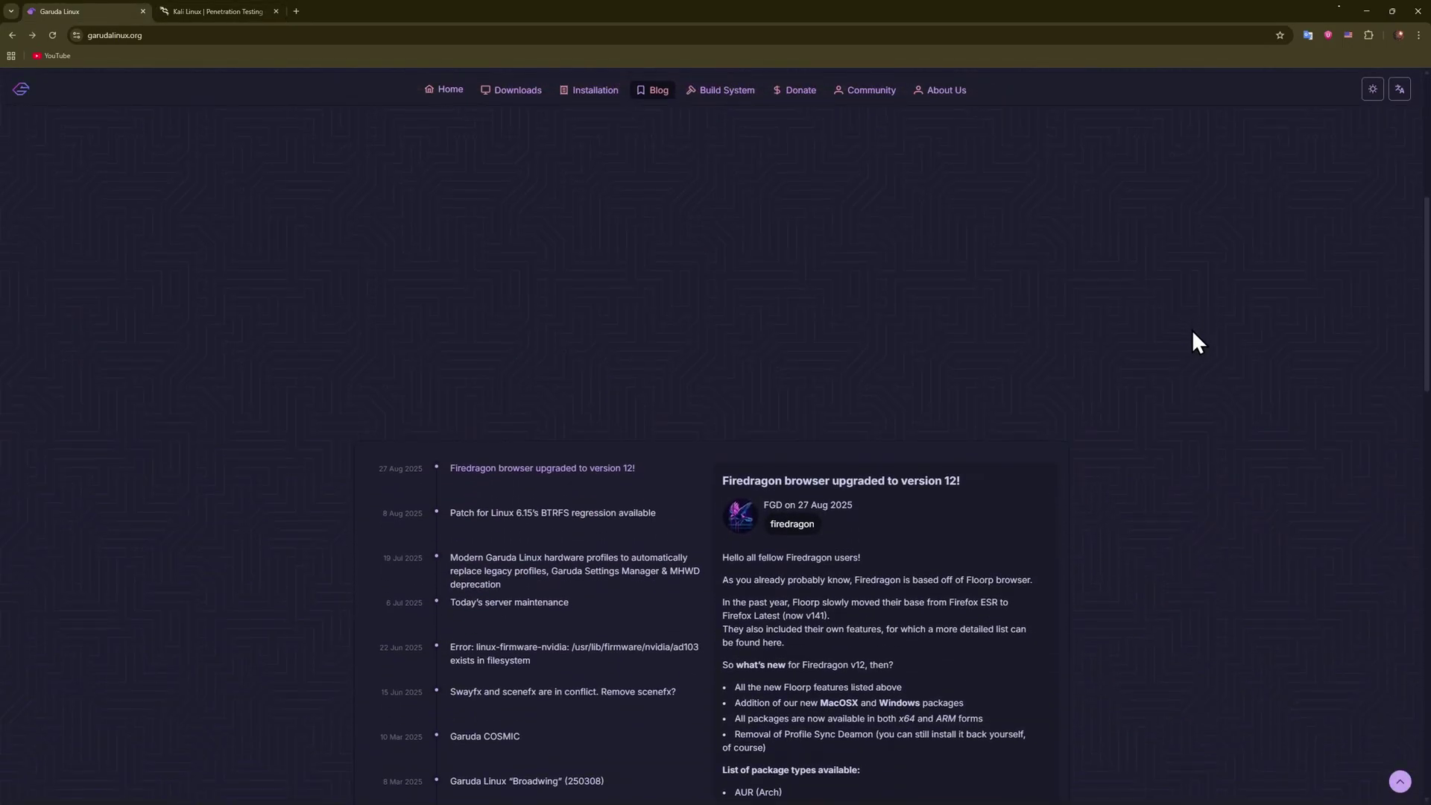
pyautogui.scroll(-2, 1191, 333)
pyautogui.scroll(-1, 1192, 329)
pyautogui.scroll(-1, 699, 552)
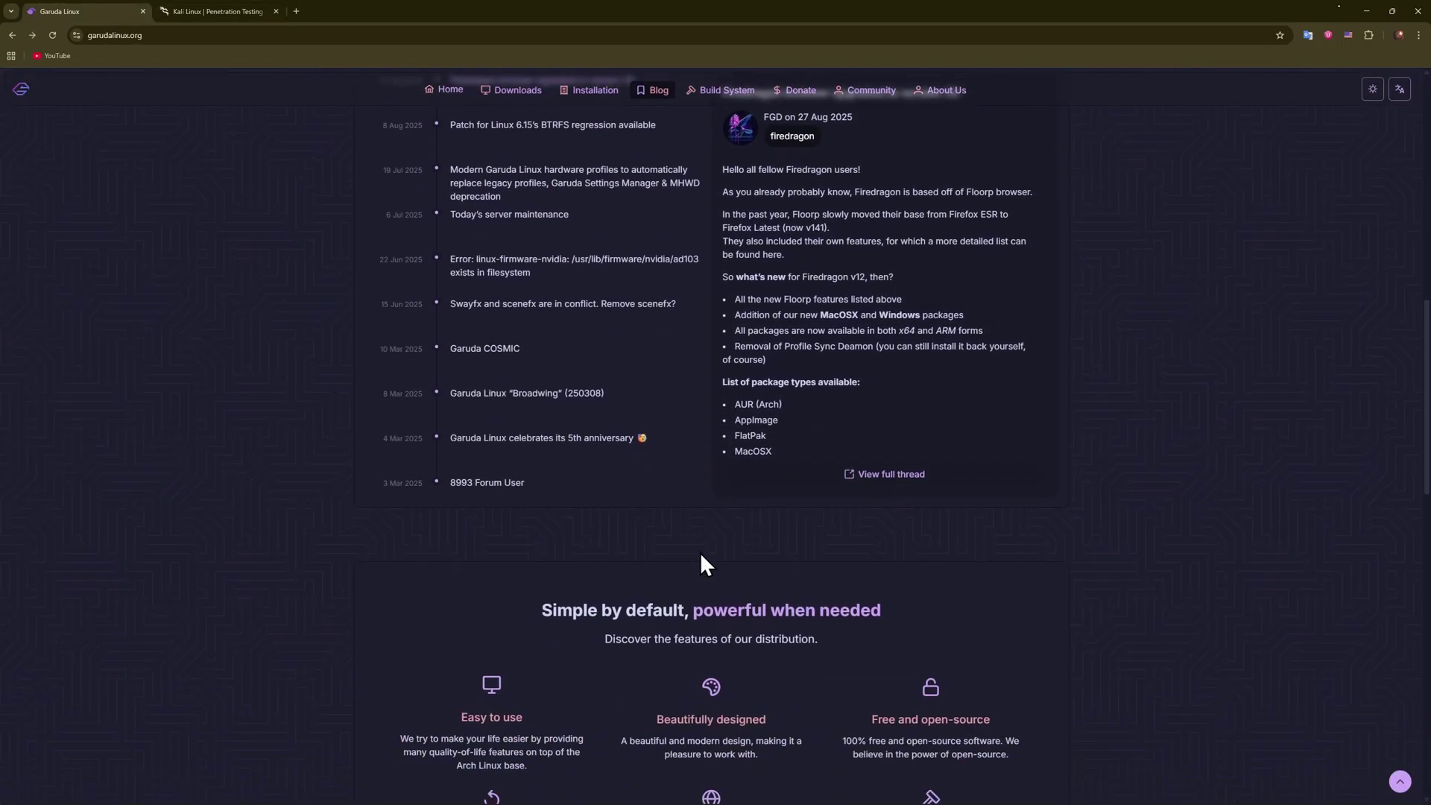
pyautogui.scroll(-1, 512, 609)
pyautogui.scroll(-2, 543, 554)
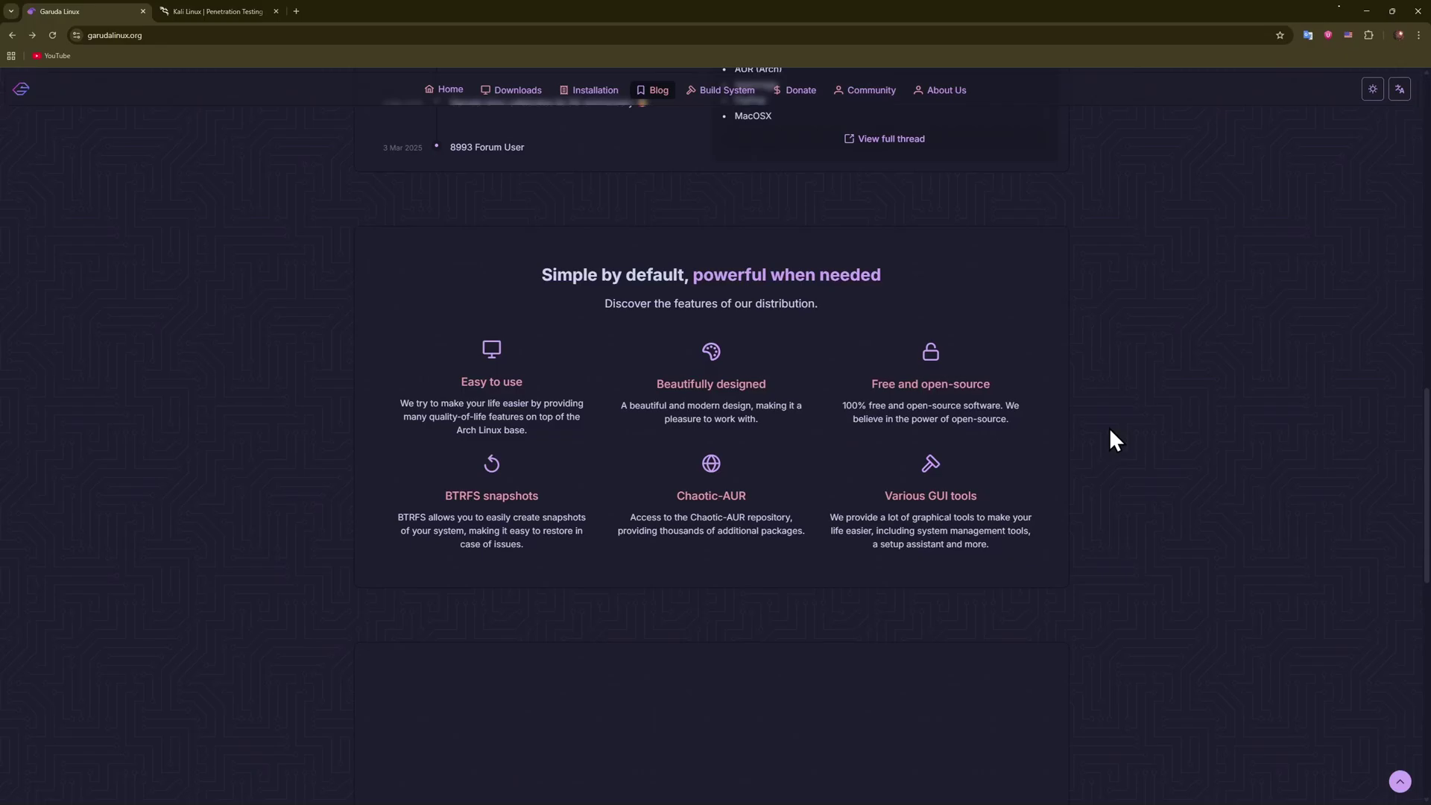
# Switch to the Kali Linux tab, then back to the Garuda Linux tab.
pyautogui.hotkey('ctrl', 'Tab')
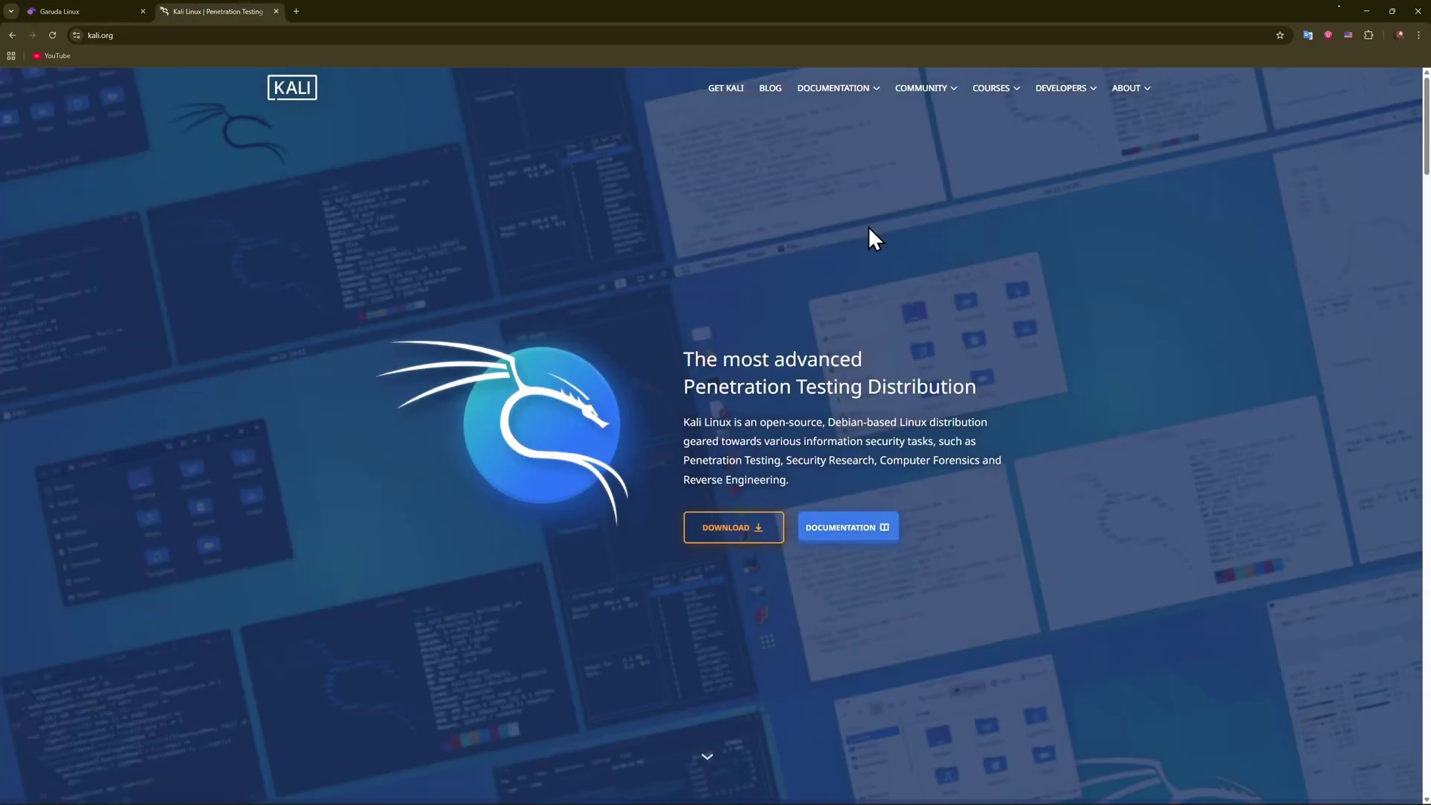
pyautogui.scroll(-2, 1141, 341)
pyautogui.scroll(-1, 1151, 354)
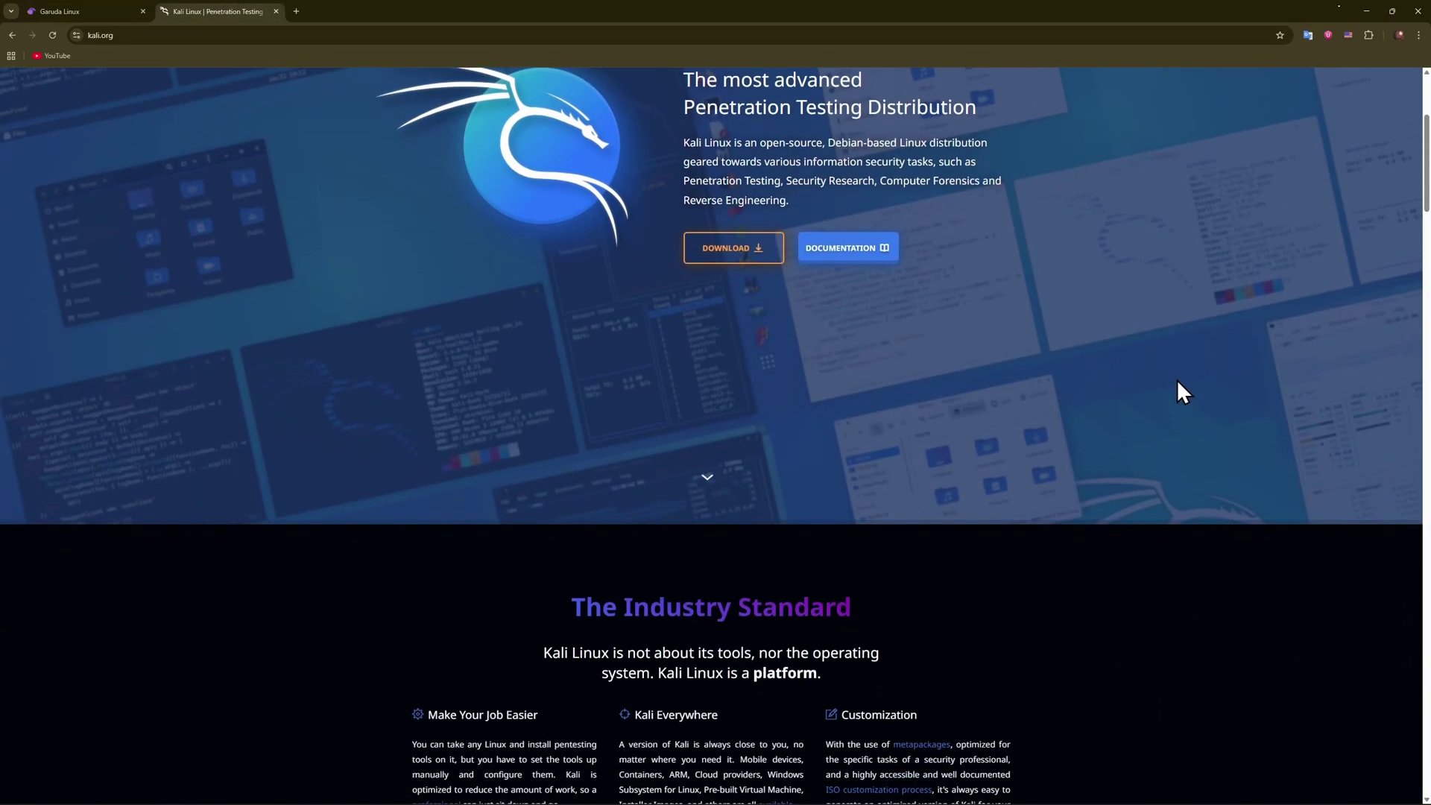
pyautogui.scroll(-2, 1170, 370)
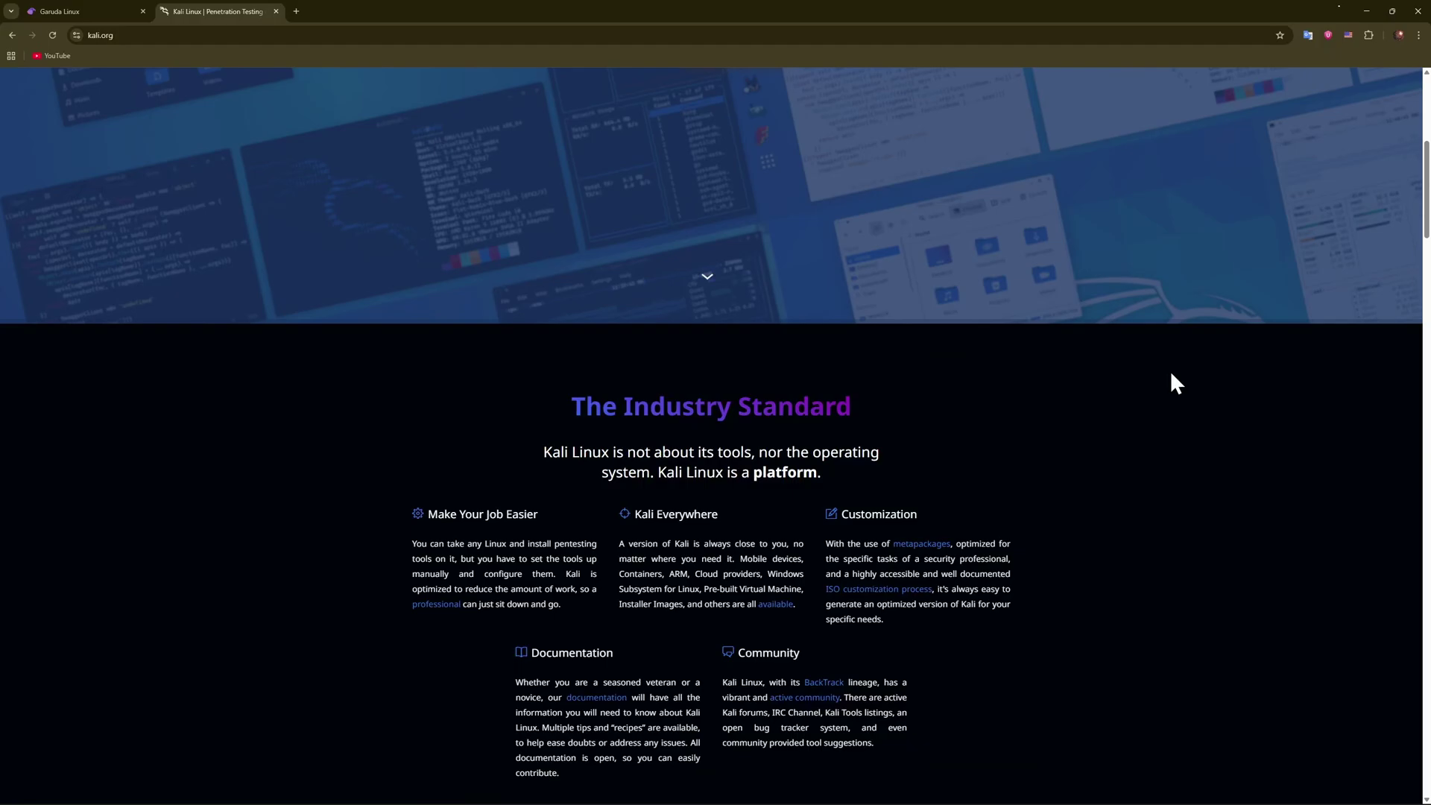
pyautogui.scroll(-2, 1170, 371)
pyautogui.scroll(-1, 1194, 417)
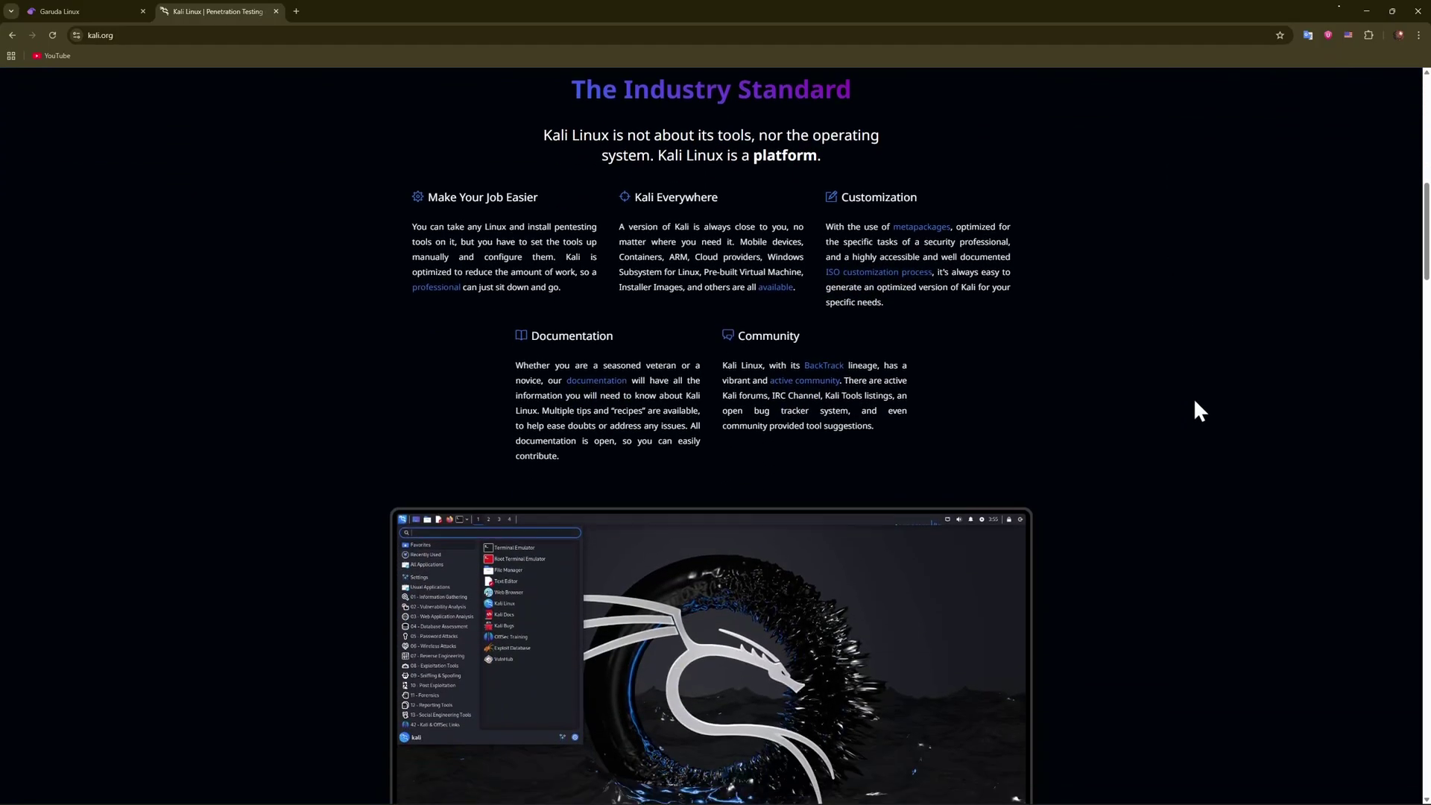
pyautogui.scroll(-1, 1193, 400)
pyautogui.scroll(-1, 1192, 398)
pyautogui.scroll(-1, 1192, 396)
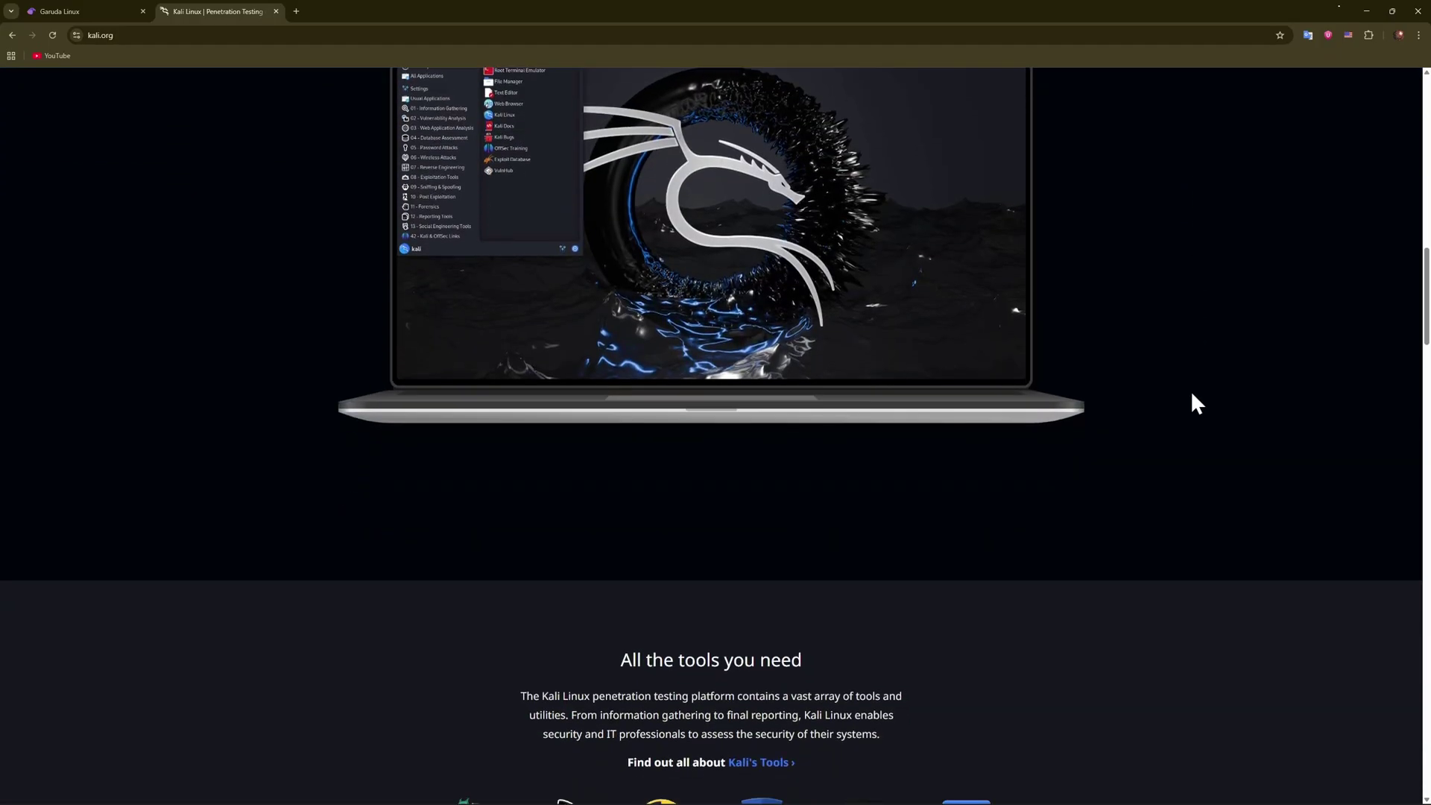
pyautogui.scroll(-1, 1190, 402)
pyautogui.scroll(-1, 1190, 401)
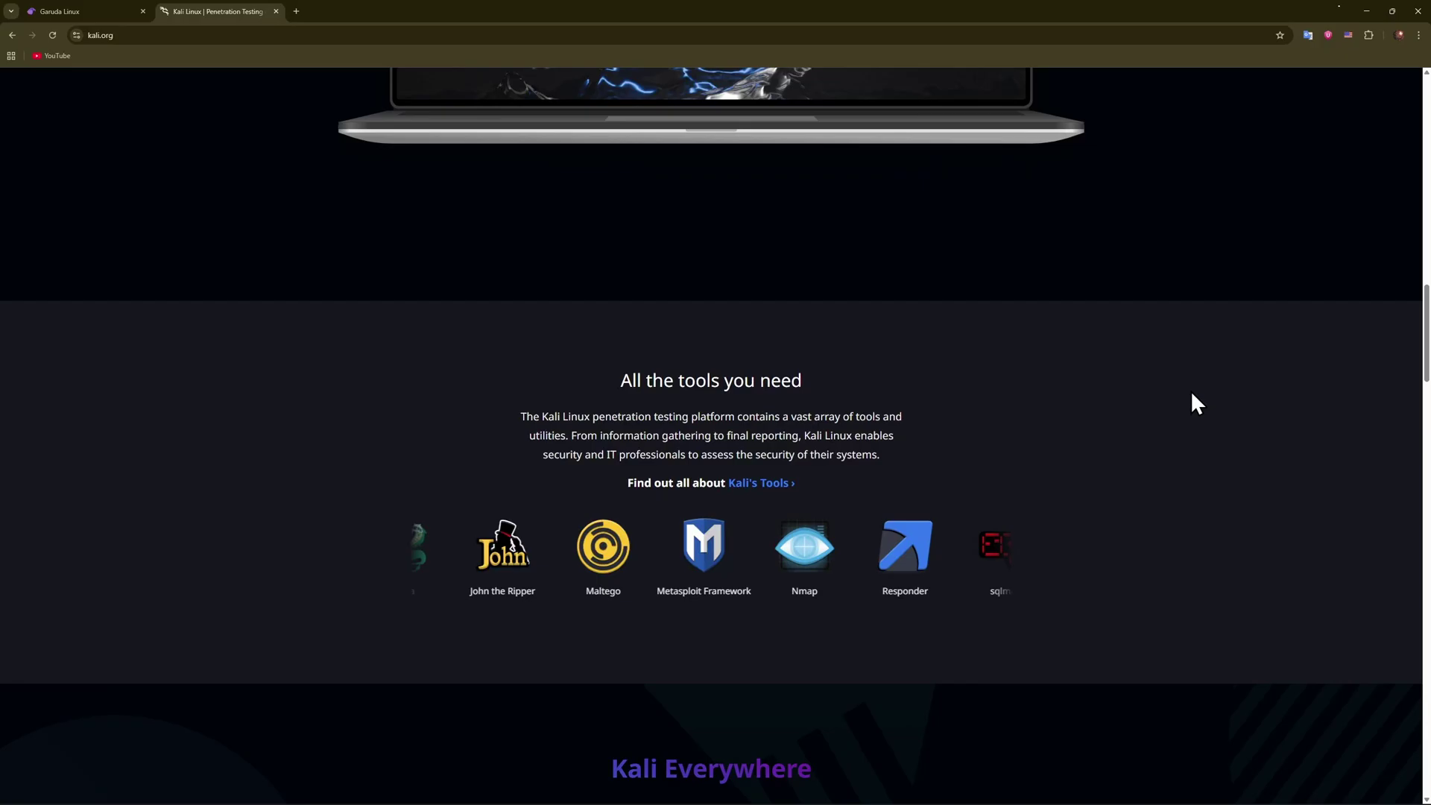
pyautogui.scroll(-2, 1189, 401)
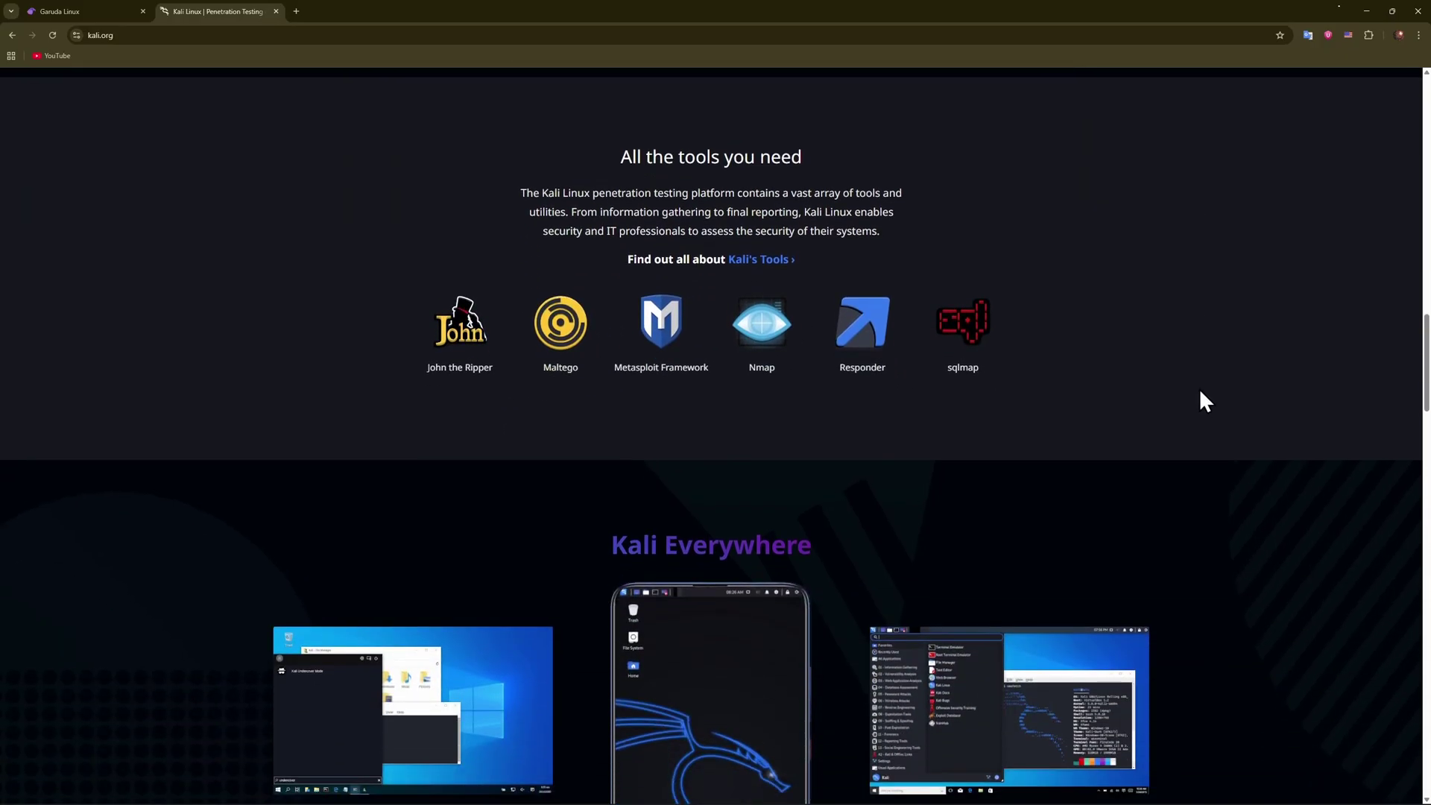
pyautogui.scroll(-1, 1197, 402)
pyautogui.scroll(-1, 1192, 392)
pyautogui.scroll(-1, 1190, 389)
pyautogui.hotkey('ctrl', 'shift', 'Tab')
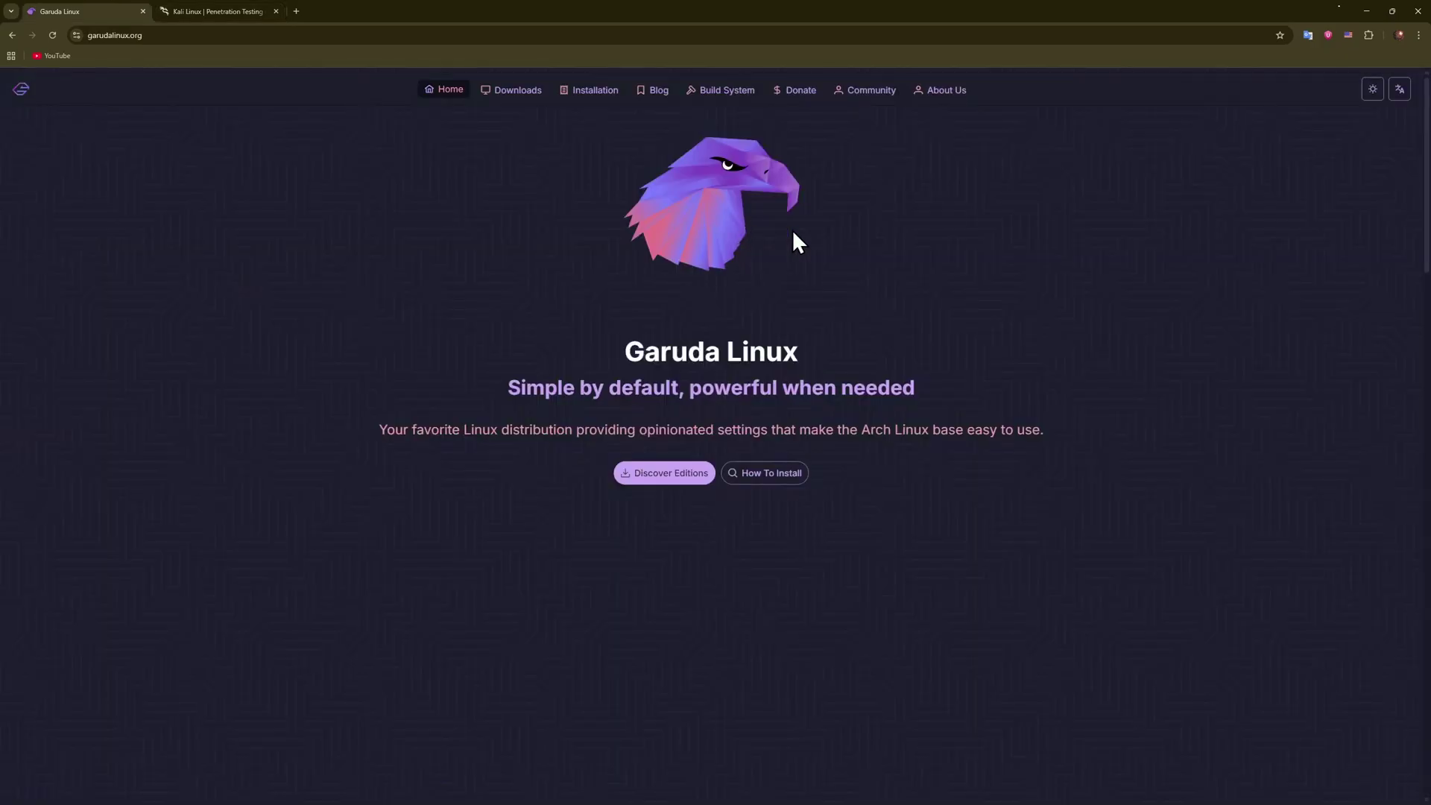
# Open Garuda's Installation page, glance at the Kali tab, then return to Garuda.
pyautogui.click(588, 96)
pyautogui.scroll(-1, 1150, 301)
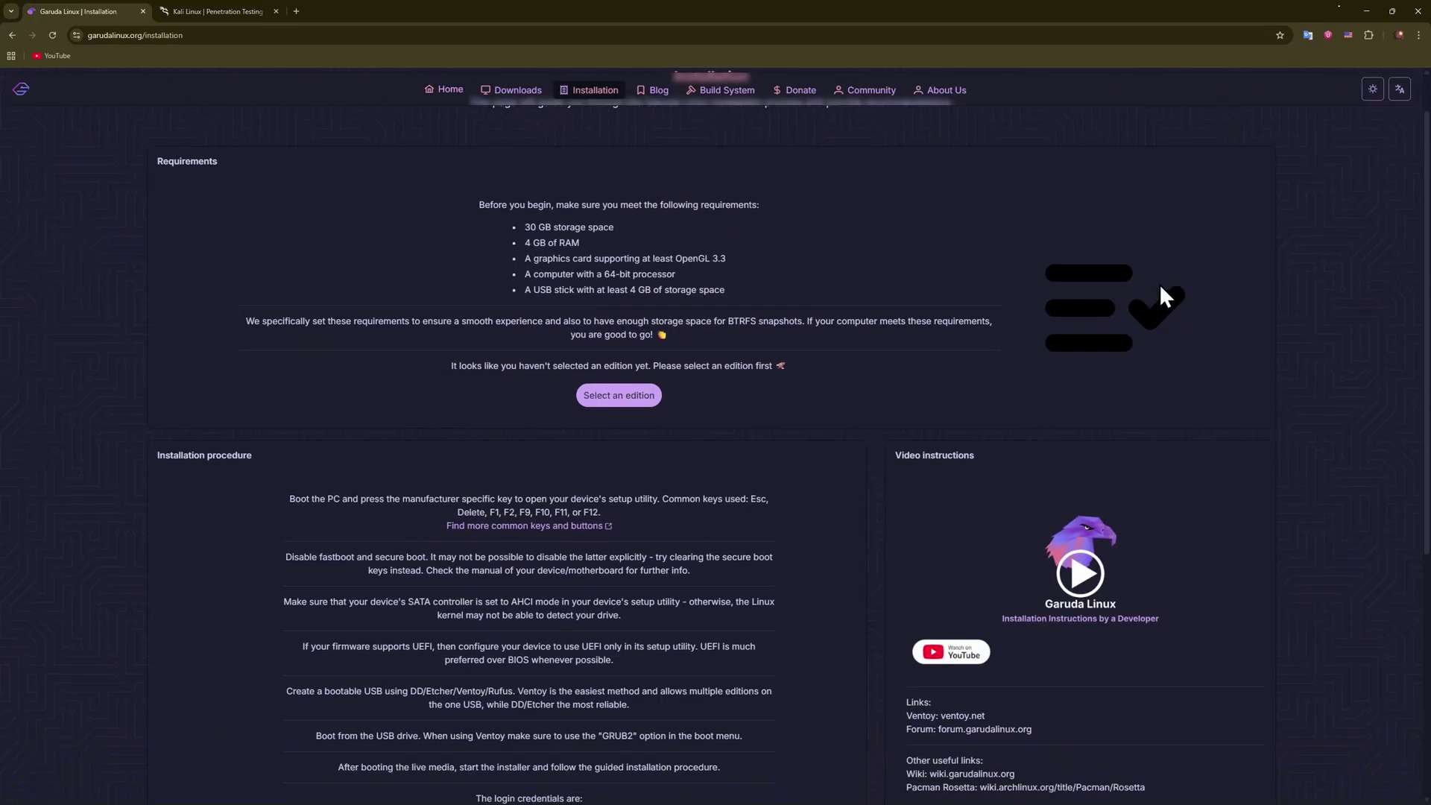
pyautogui.scroll(-1, 1161, 293)
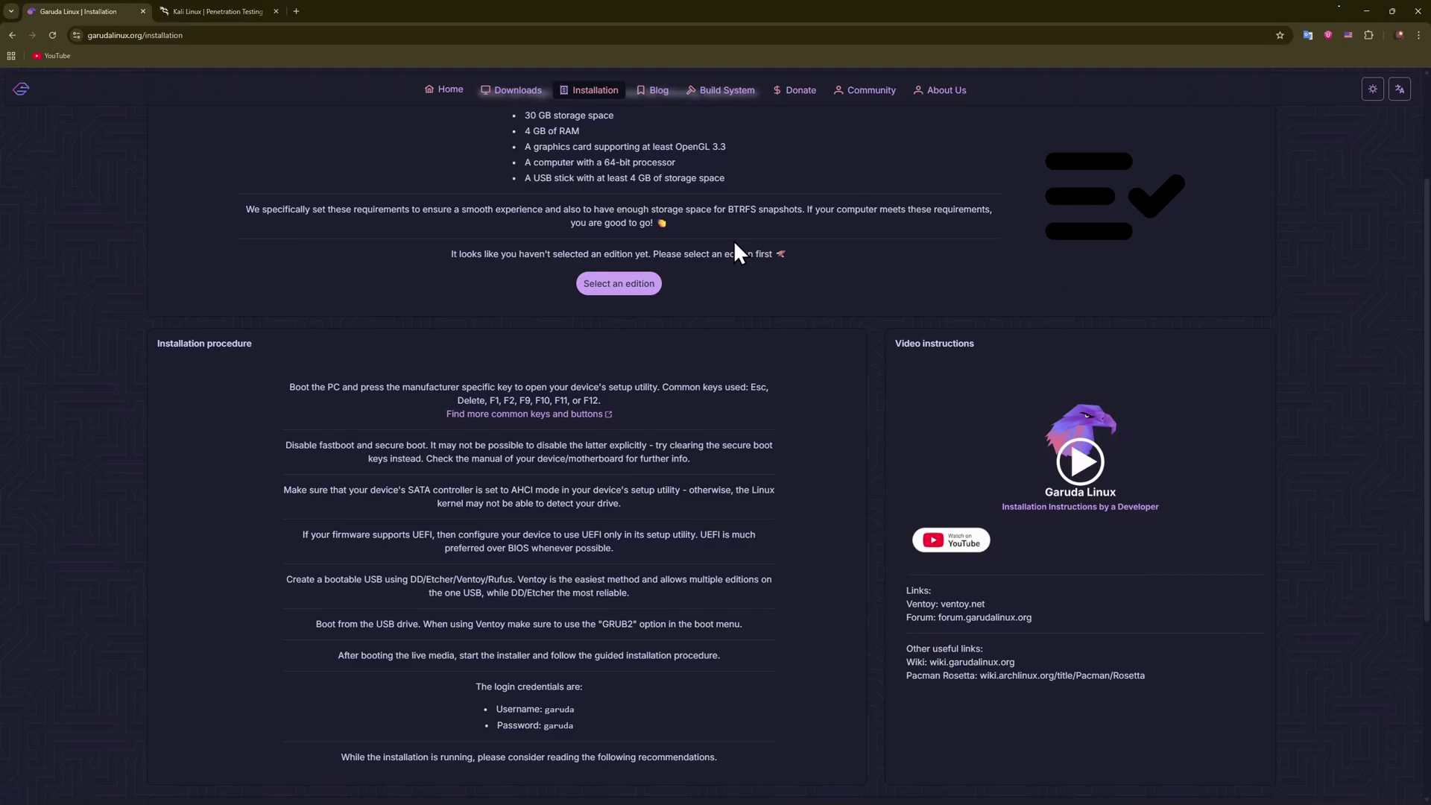
pyautogui.click(212, 11)
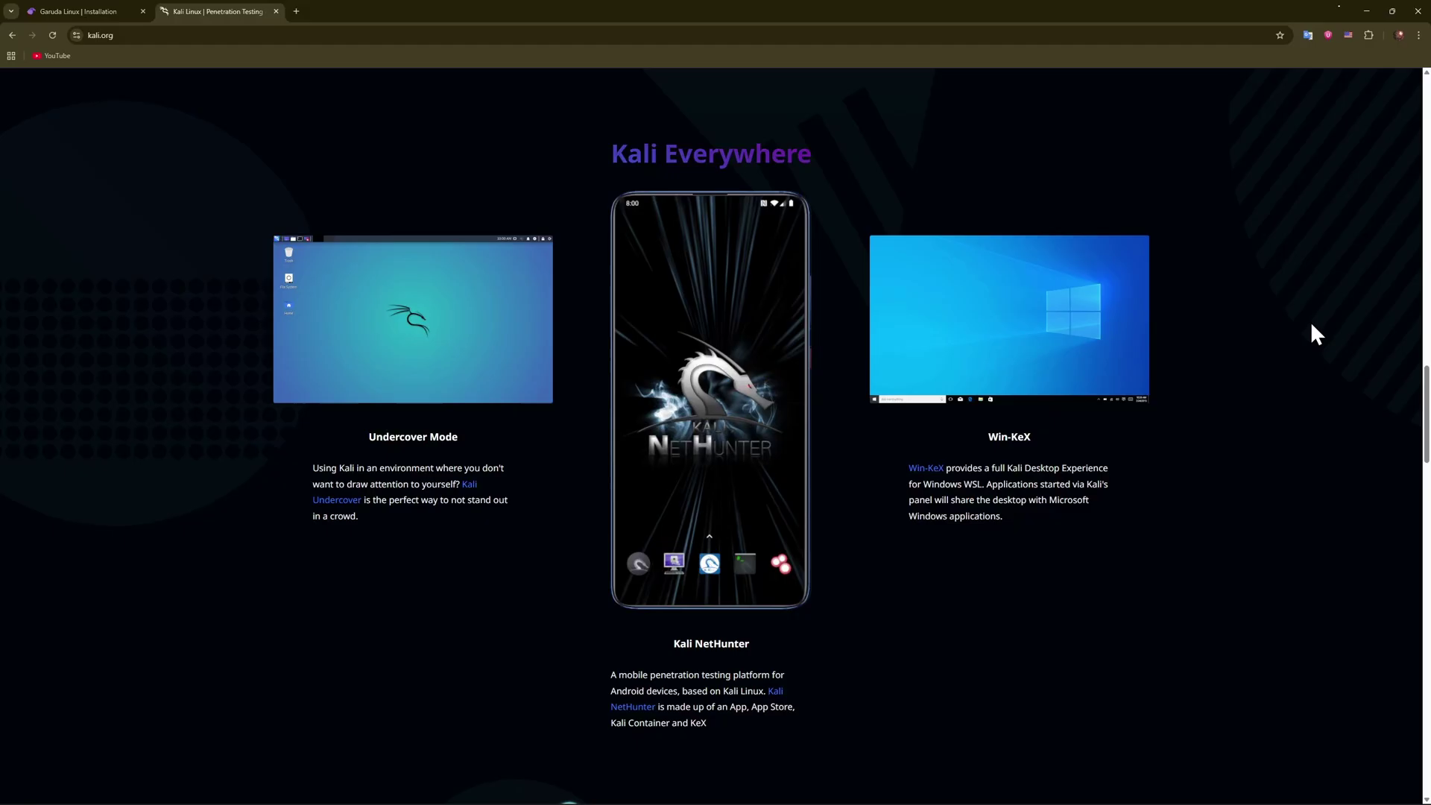
pyautogui.moveTo(1426, 414); pyautogui.dragTo(1426, 123)
pyautogui.click(137, 11)
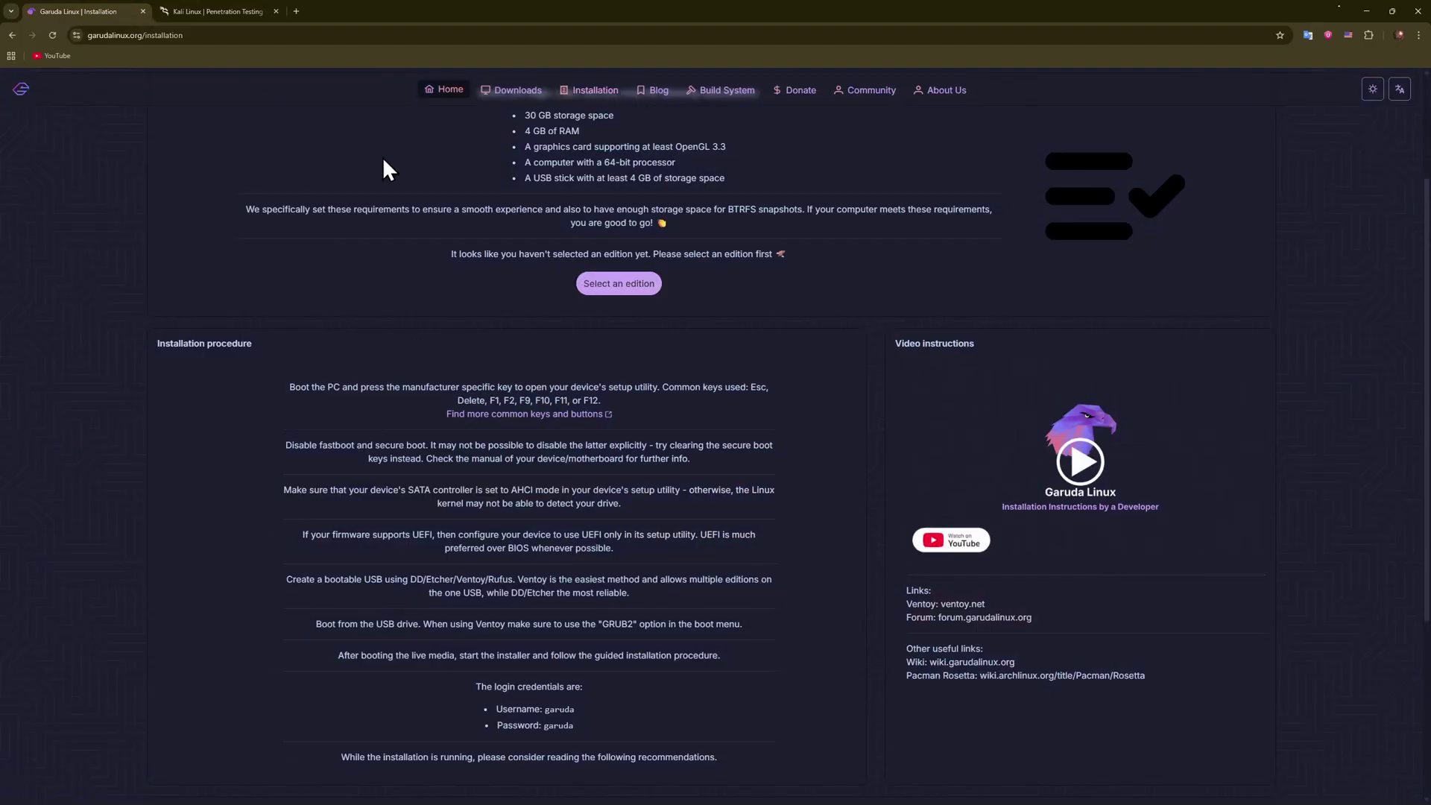
pyautogui.scroll(1, 1422, 239)
# From Garuda Home, view Chaotic-AUR's Get started docs and Build status, then switch to Kali.
pyautogui.click(447, 90)
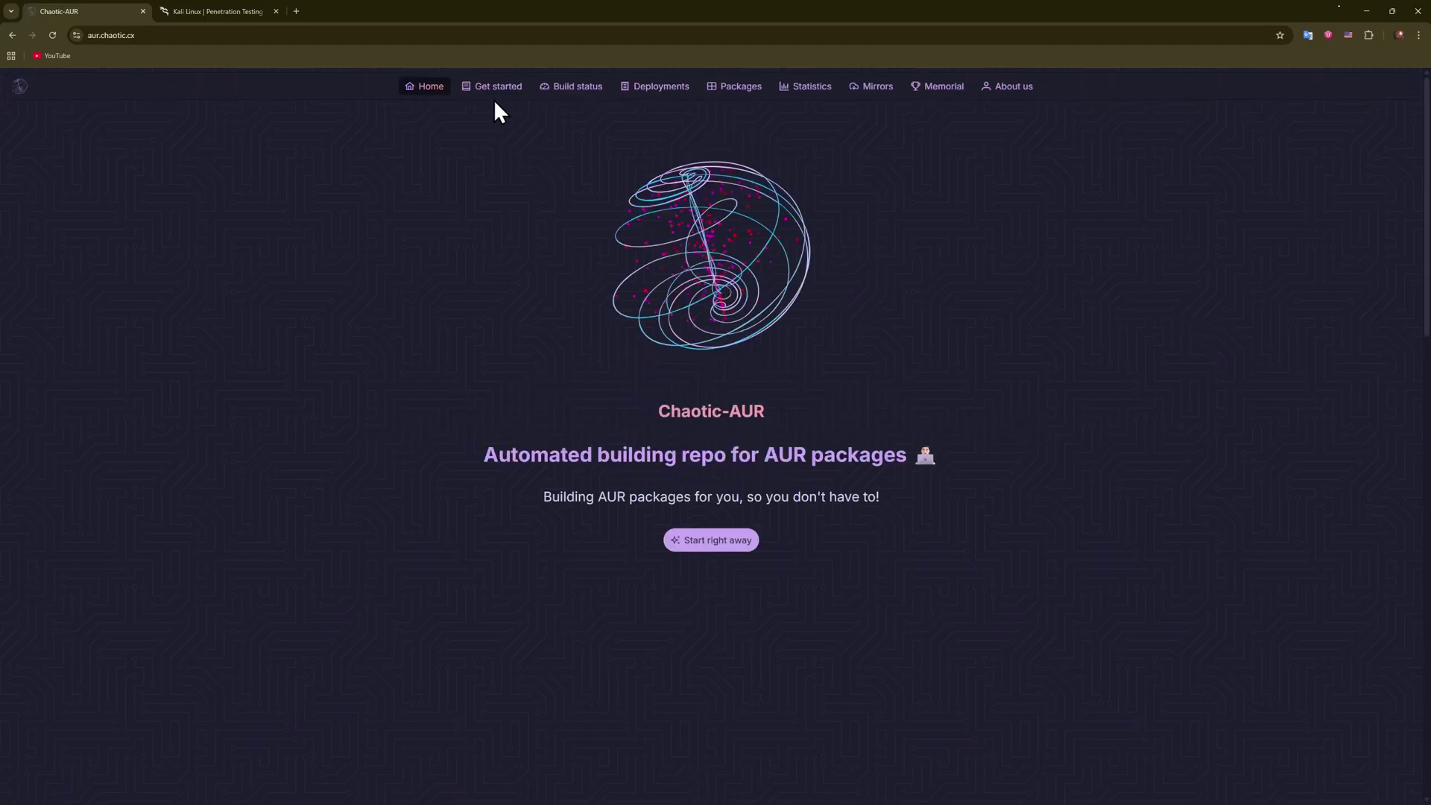
pyautogui.click(498, 89)
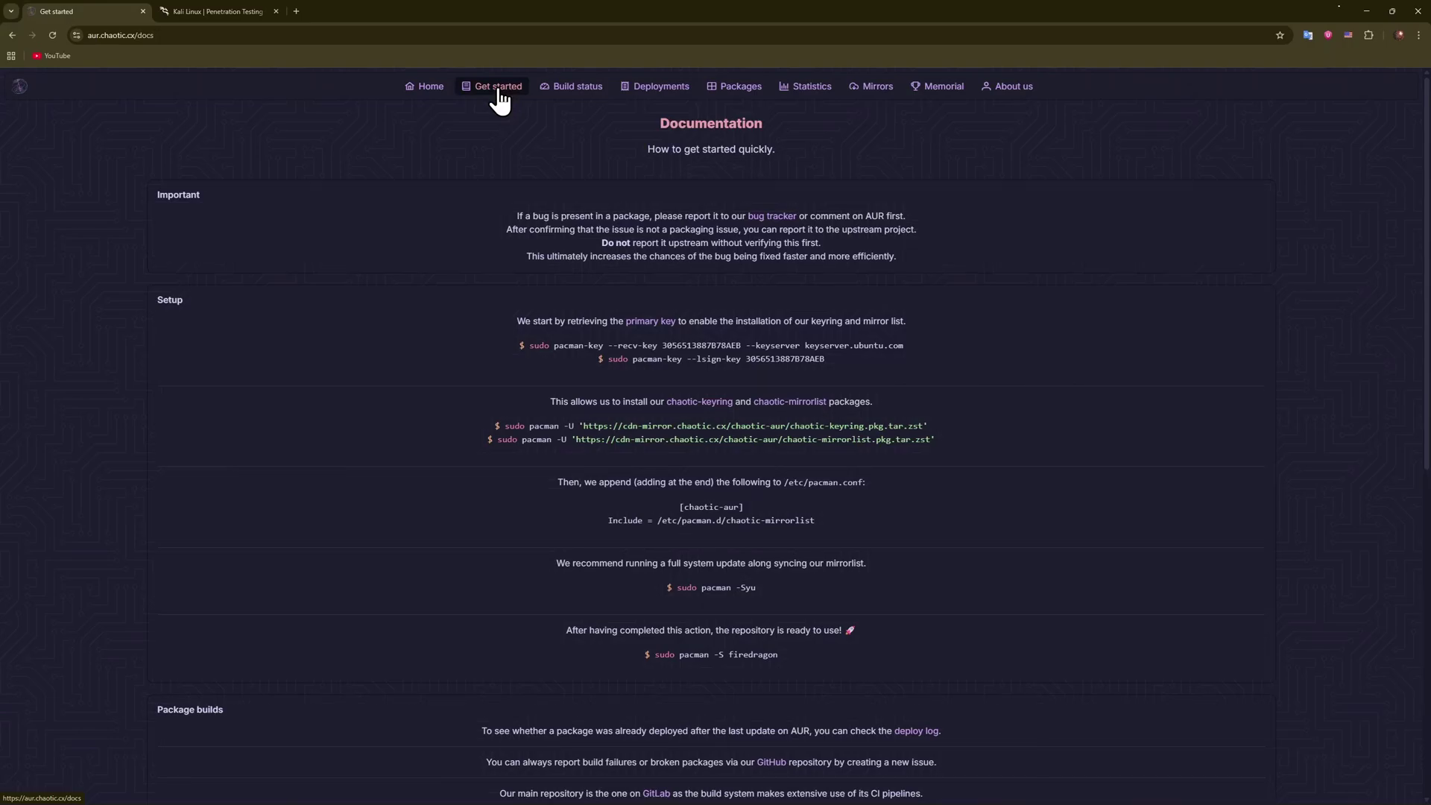
pyautogui.scroll(-1, 610, 196)
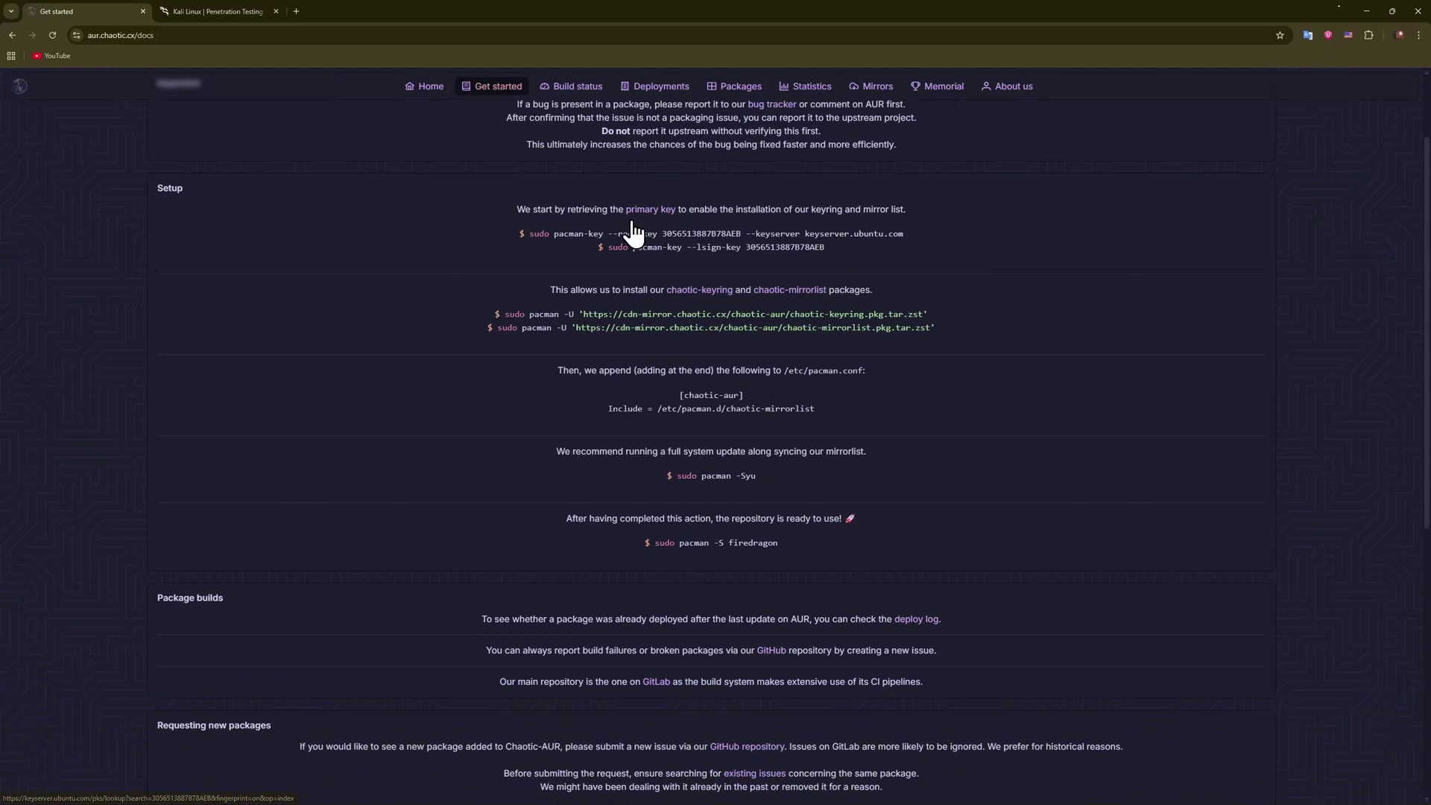
pyautogui.scroll(-1, 635, 240)
pyautogui.scroll(-1, 639, 247)
pyautogui.scroll(-1, 641, 246)
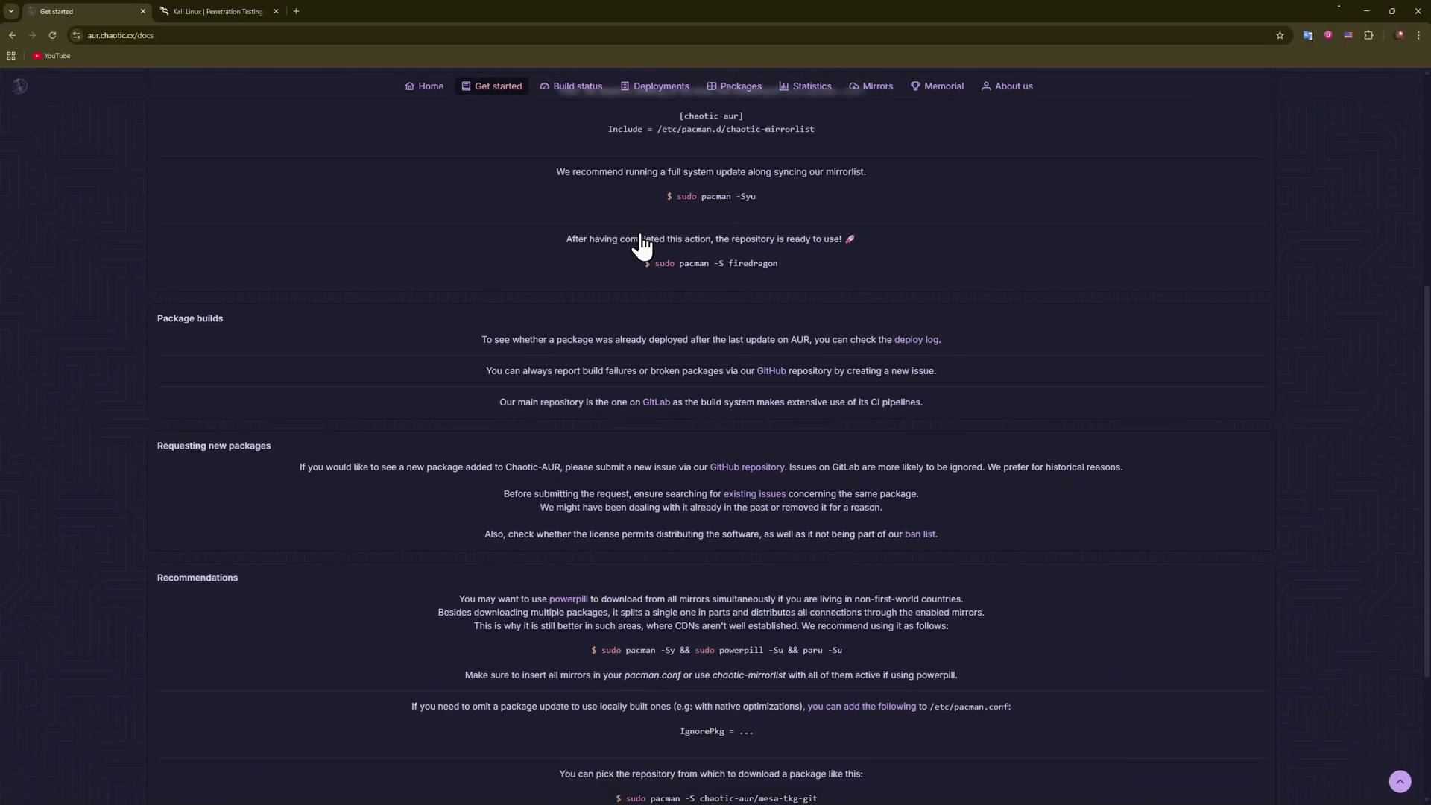
pyautogui.scroll(-1, 640, 240)
pyautogui.scroll(2, 643, 244)
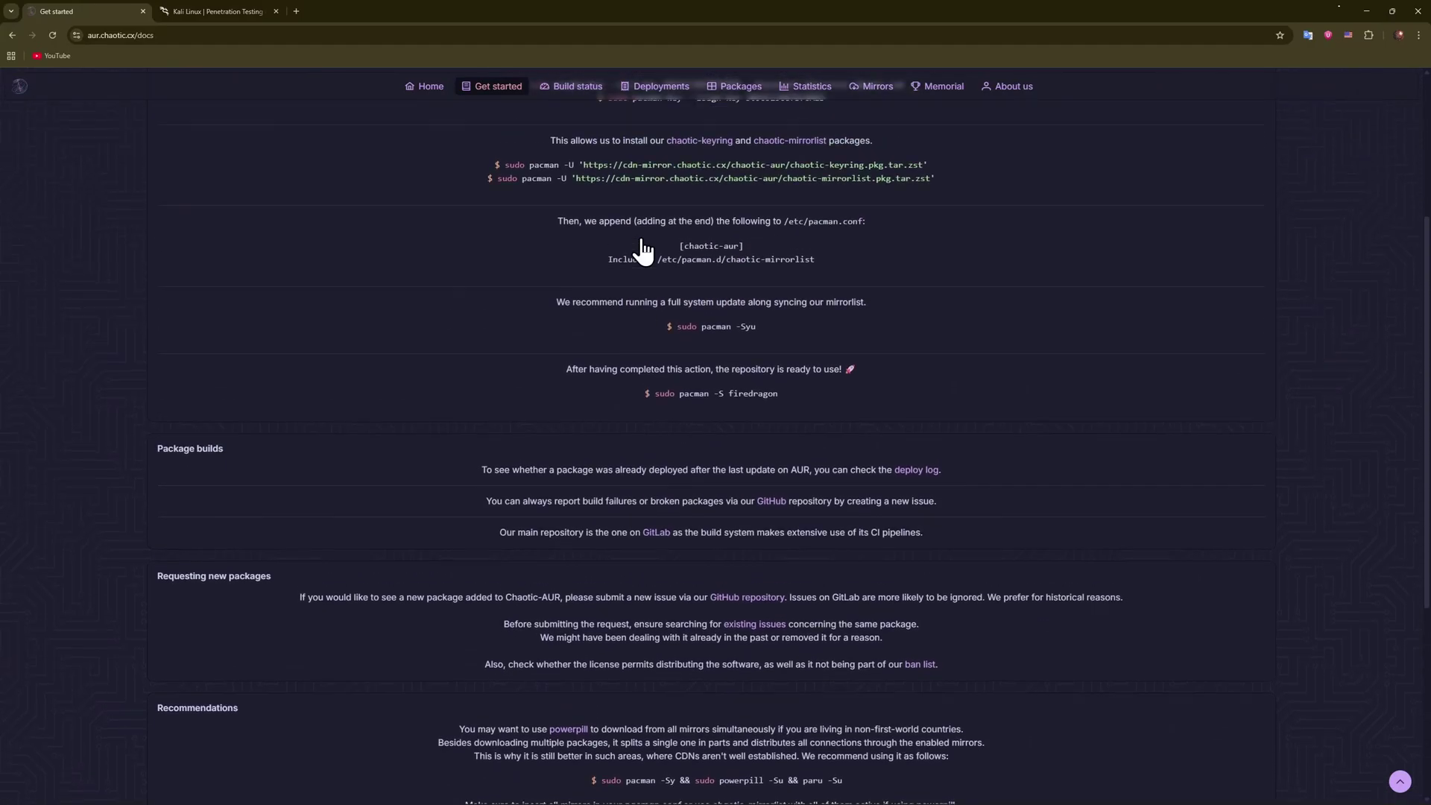
pyautogui.scroll(2, 640, 245)
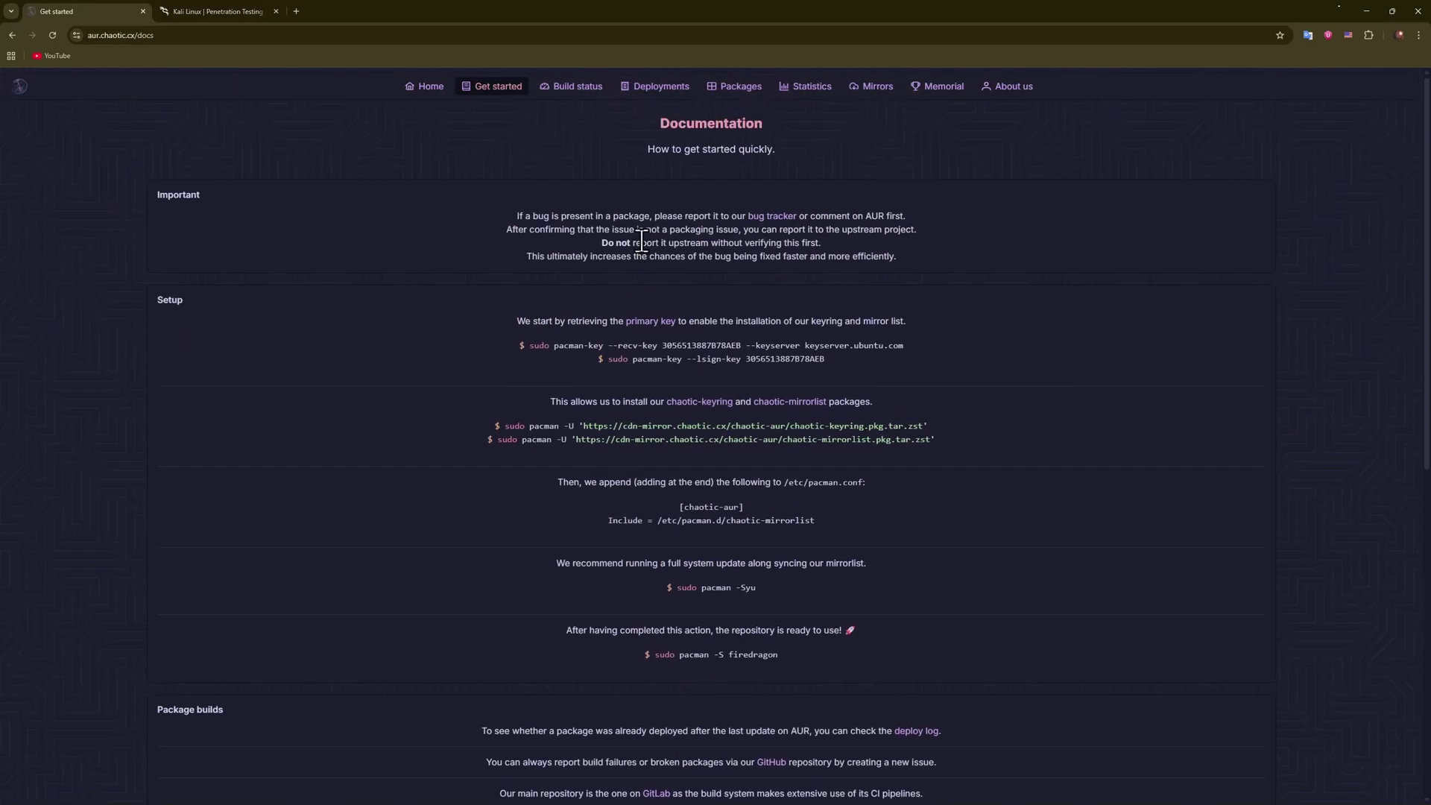
pyautogui.click(573, 90)
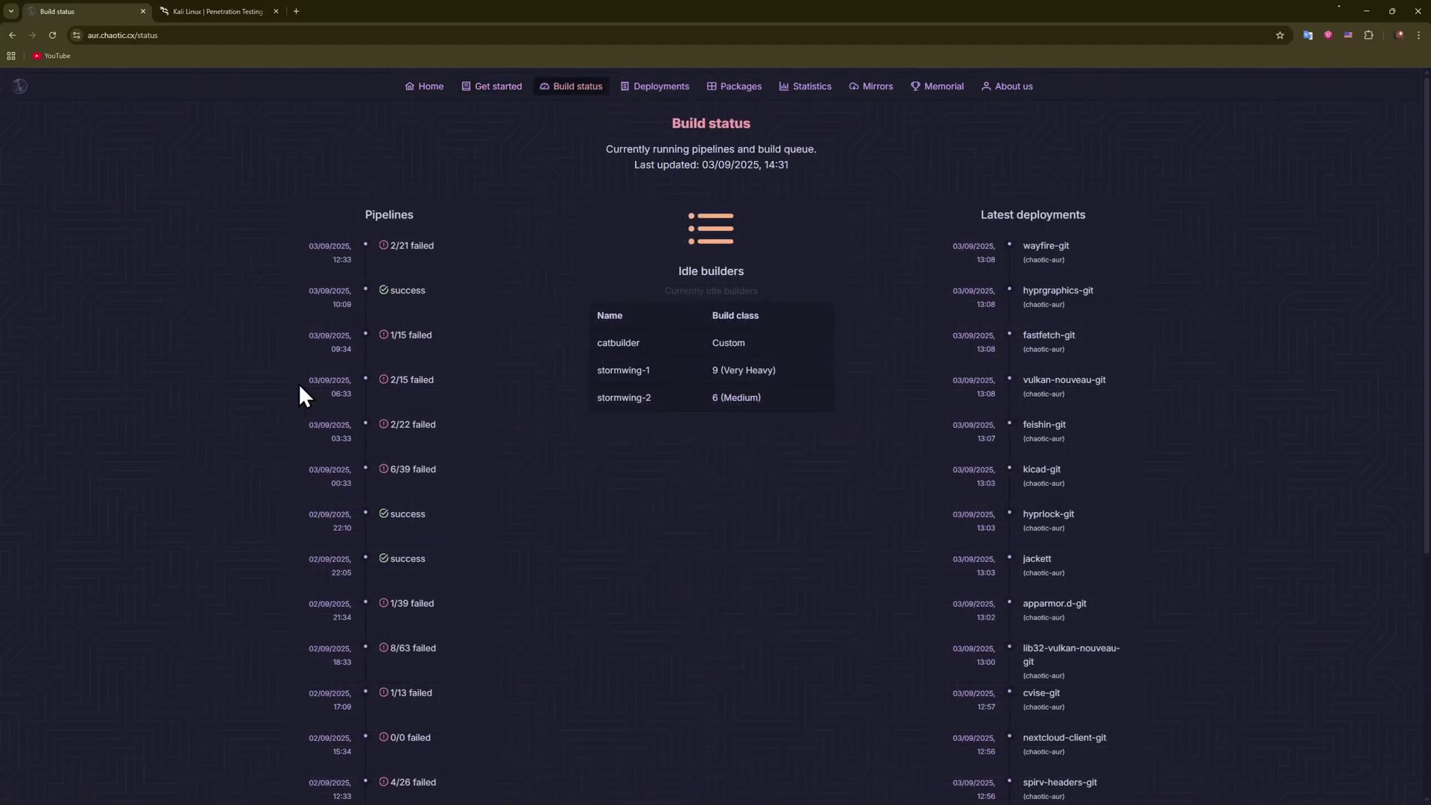
pyautogui.scroll(-1, 298, 383)
pyautogui.scroll(-2, 336, 337)
pyautogui.scroll(1, 336, 335)
pyautogui.scroll(1, 344, 330)
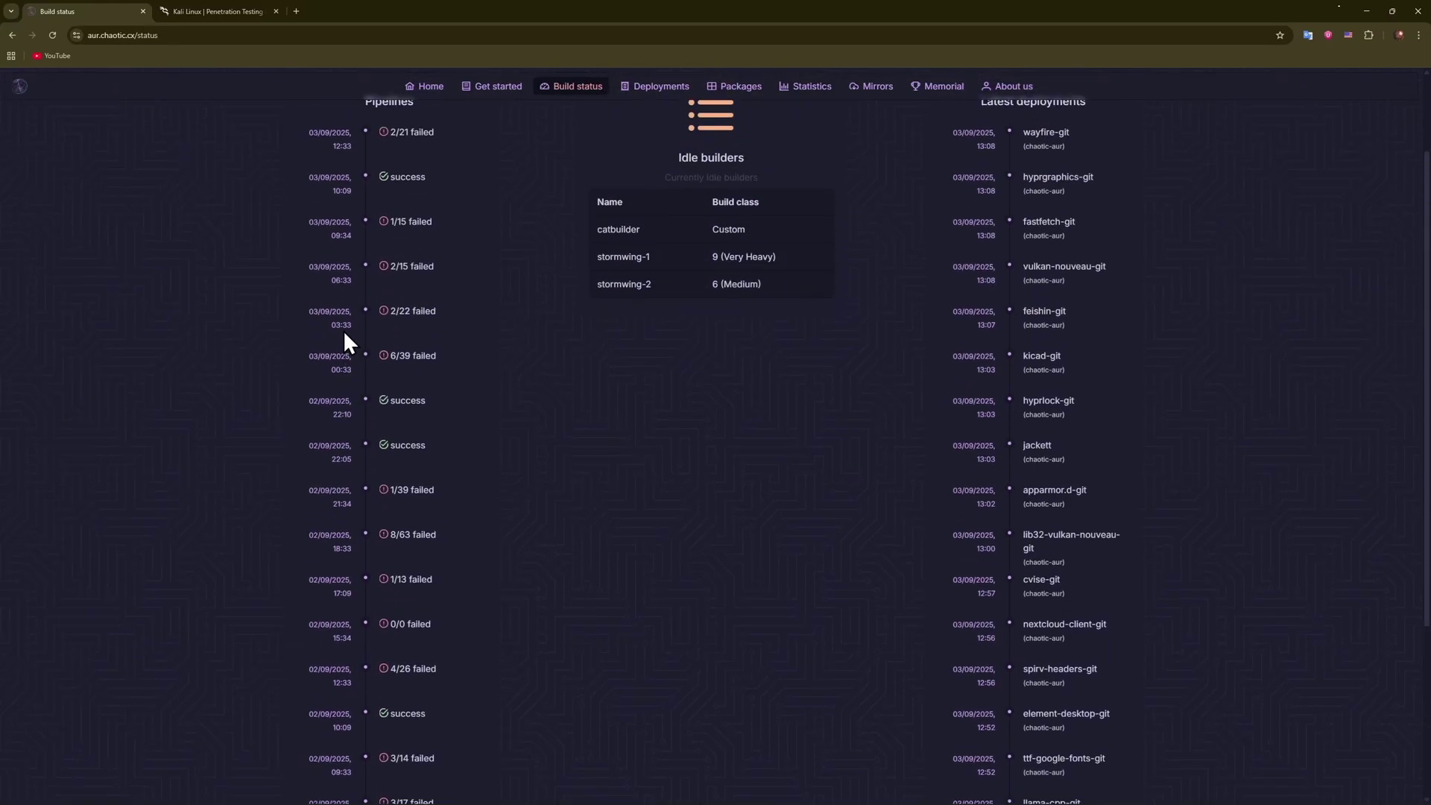
pyautogui.scroll(1, 345, 332)
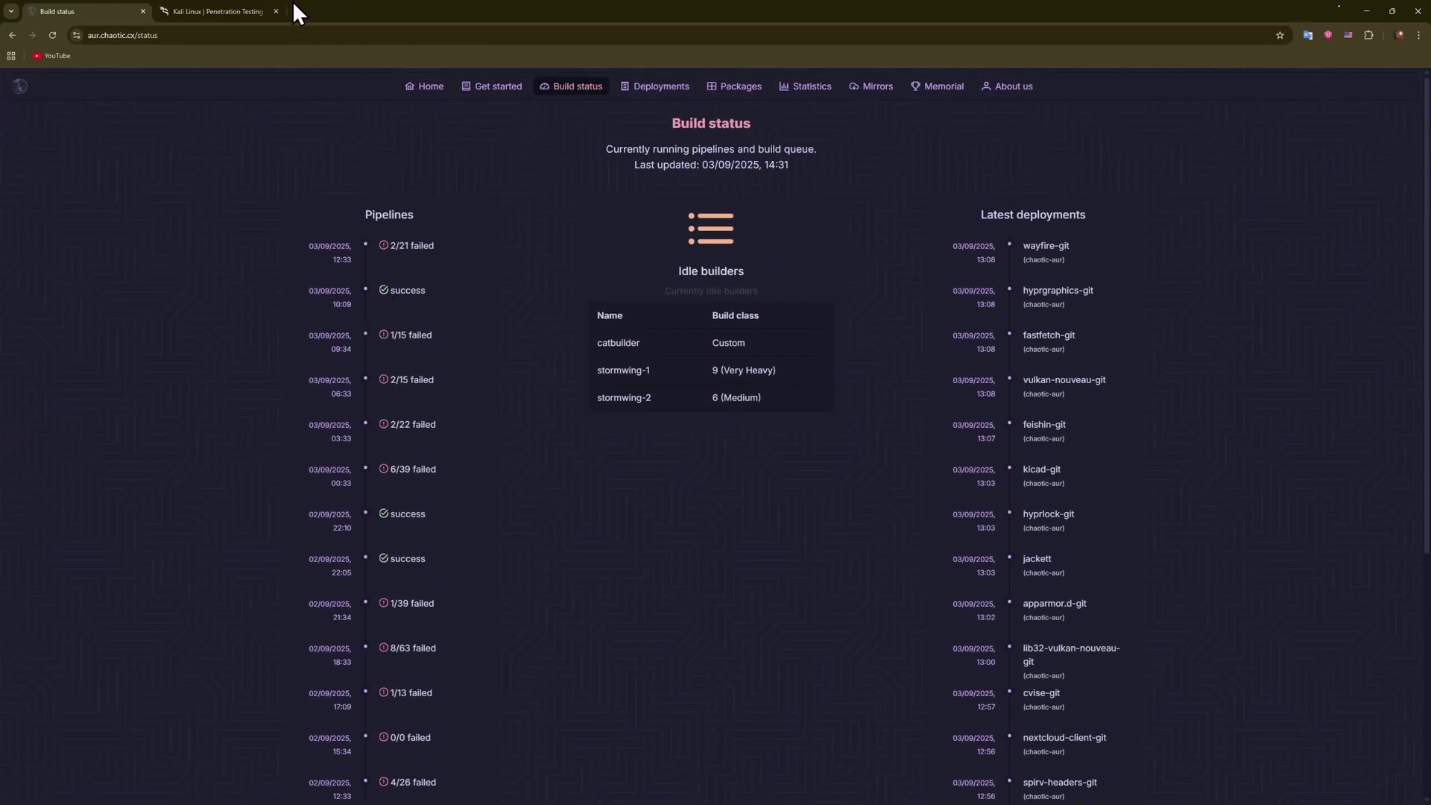
pyautogui.click(224, 11)
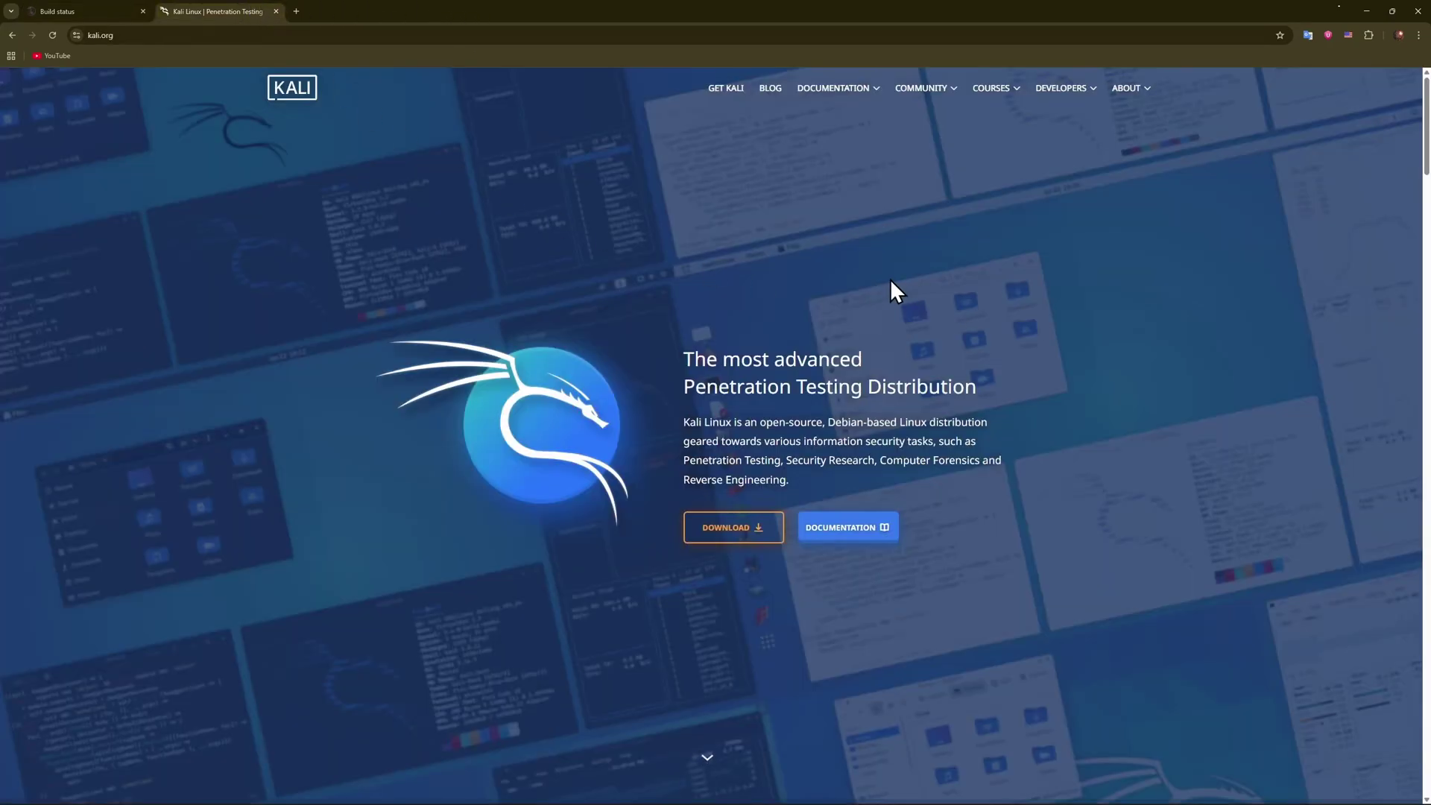
# Open the Get Kali page from the Kali navigation bar.
pyautogui.click(738, 89)
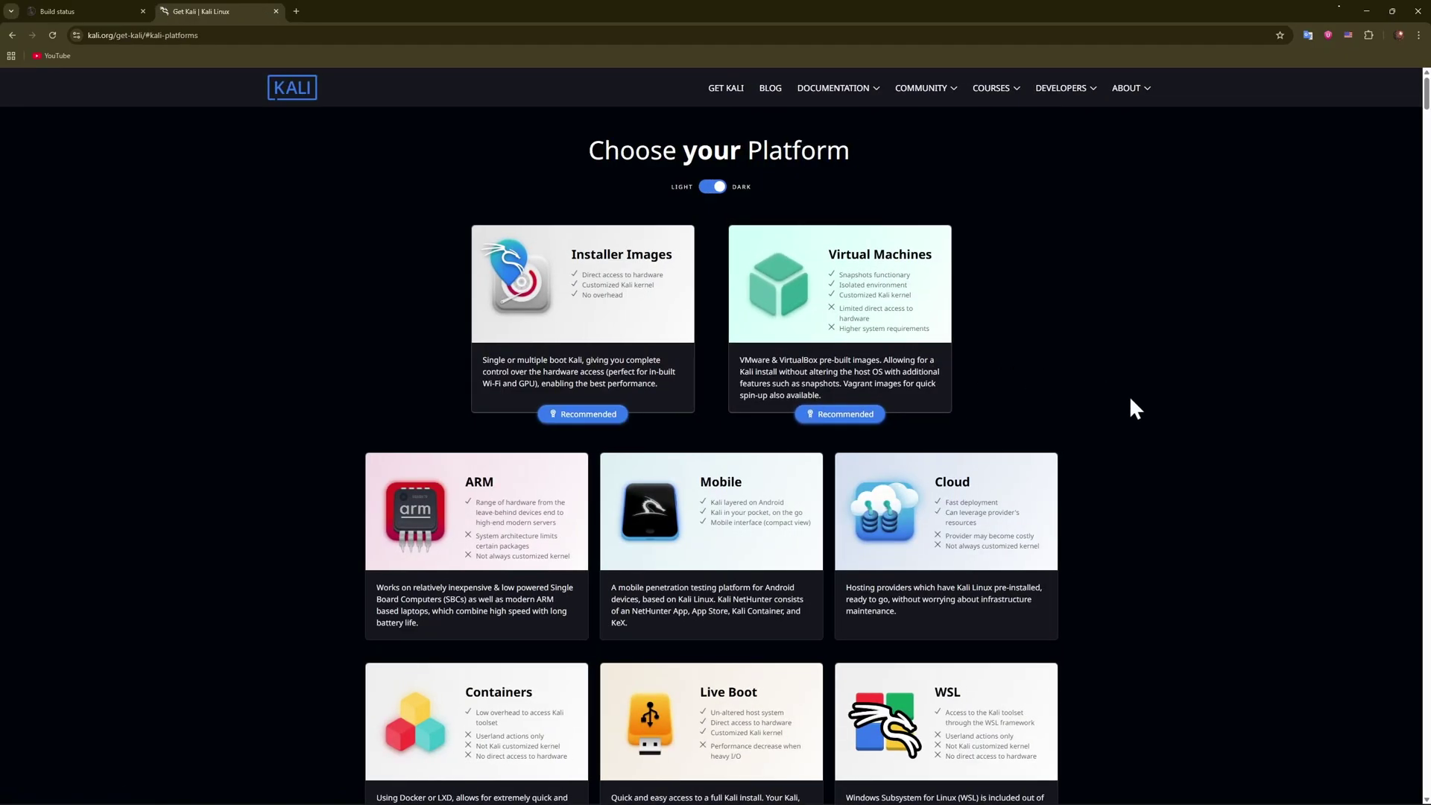
pyautogui.scroll(-3, 1130, 401)
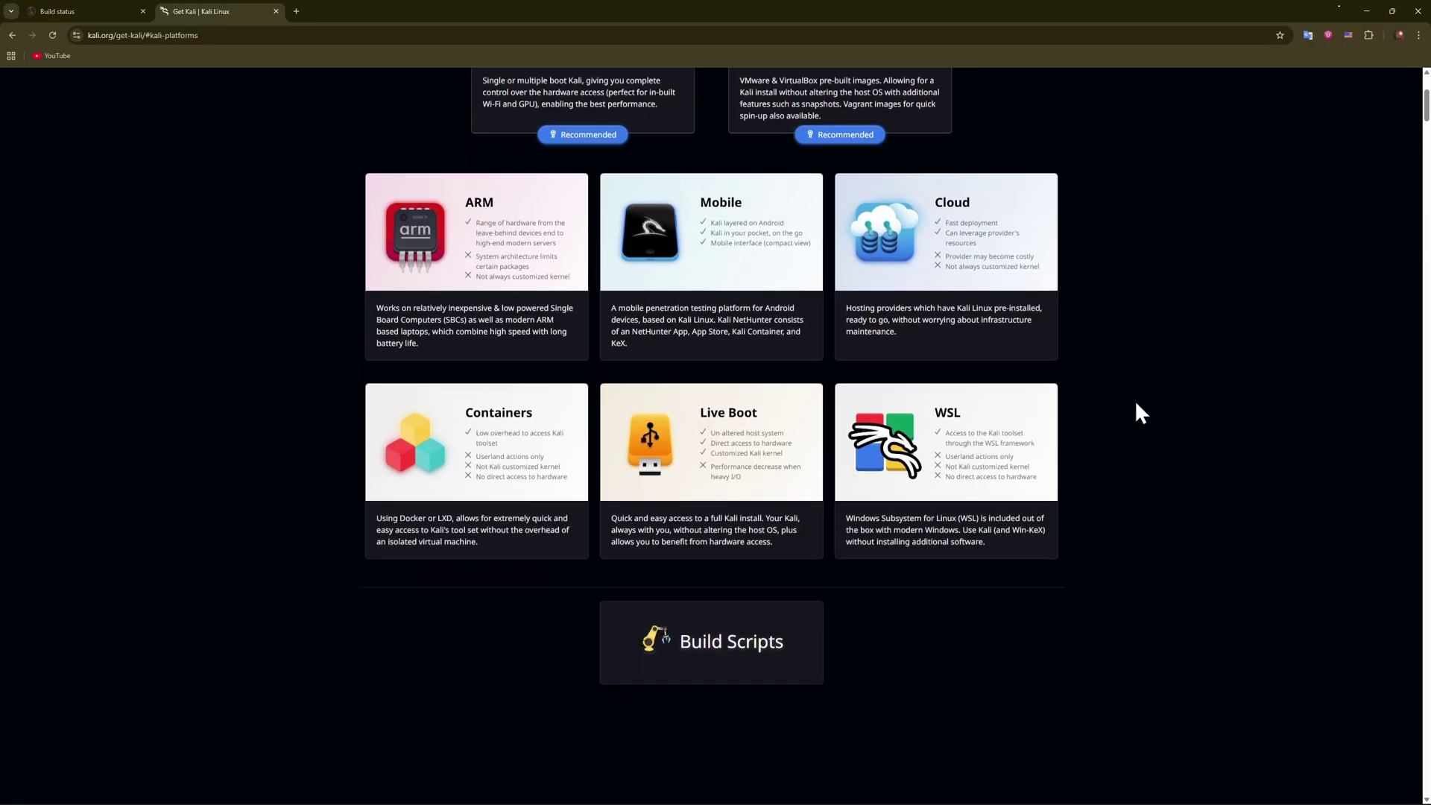
pyautogui.scroll(-2, 1136, 411)
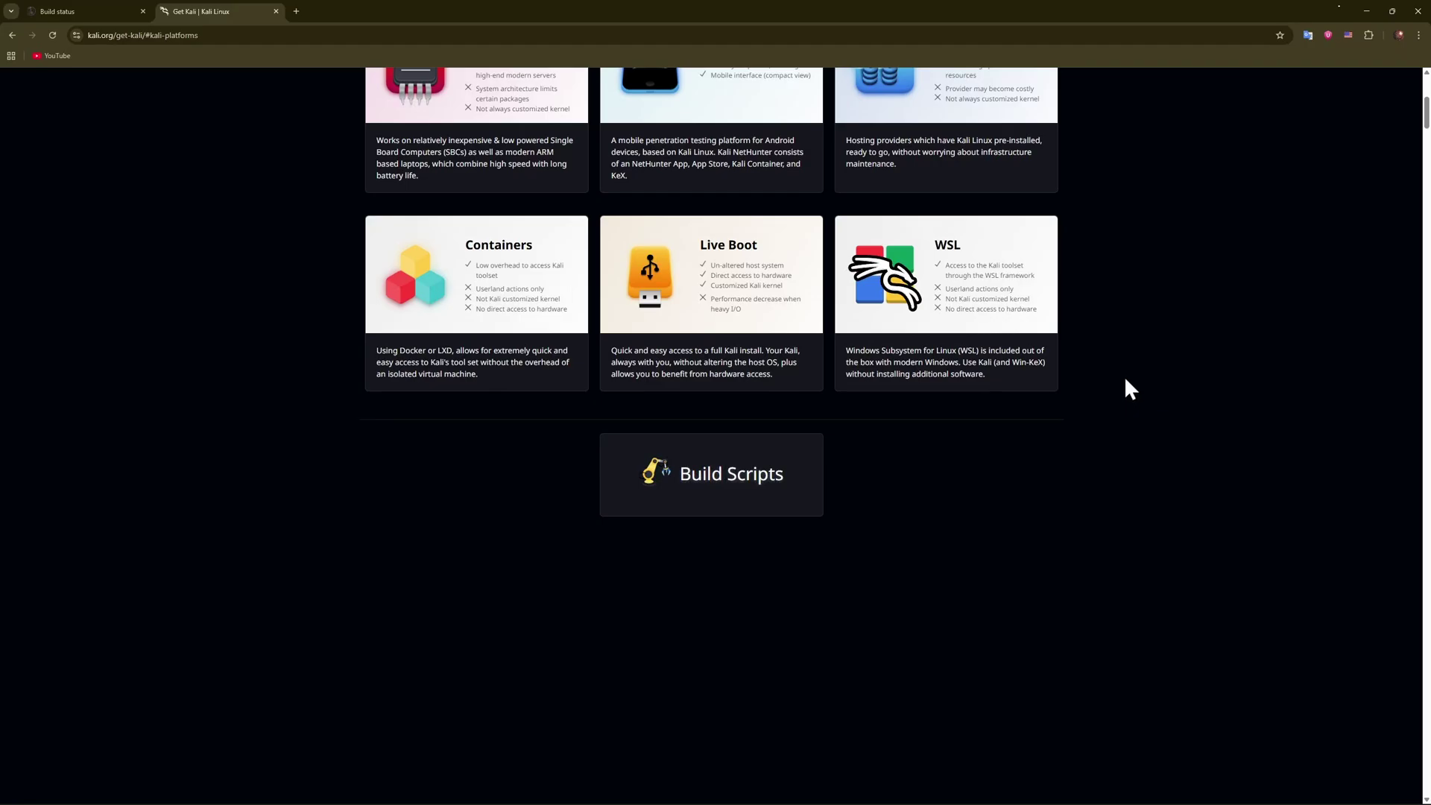
# Take the Build status tab to the Chaotic-AUR home page, then return to Get Kali.
pyautogui.click(91, 9)
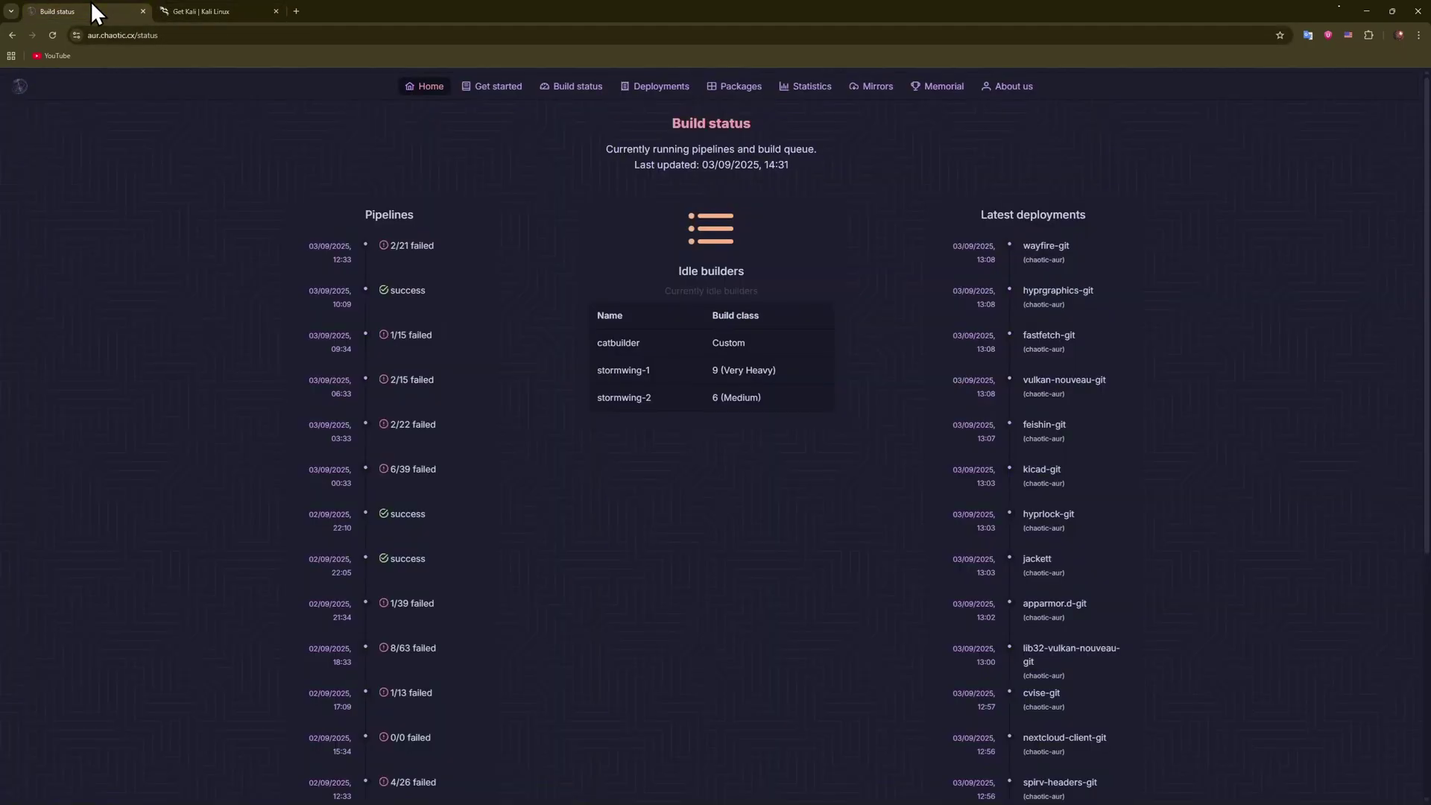
pyautogui.click(418, 87)
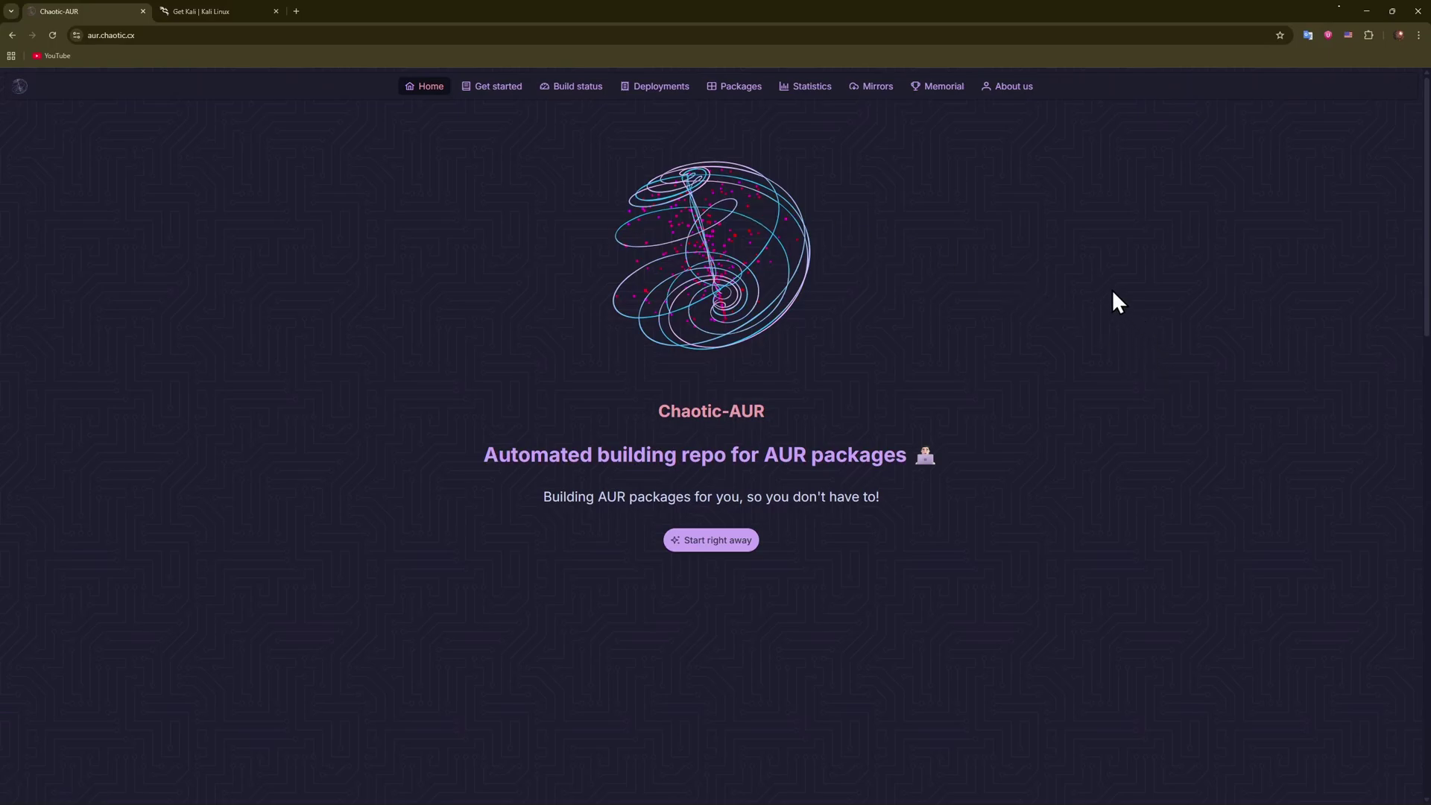
pyautogui.click(230, 8)
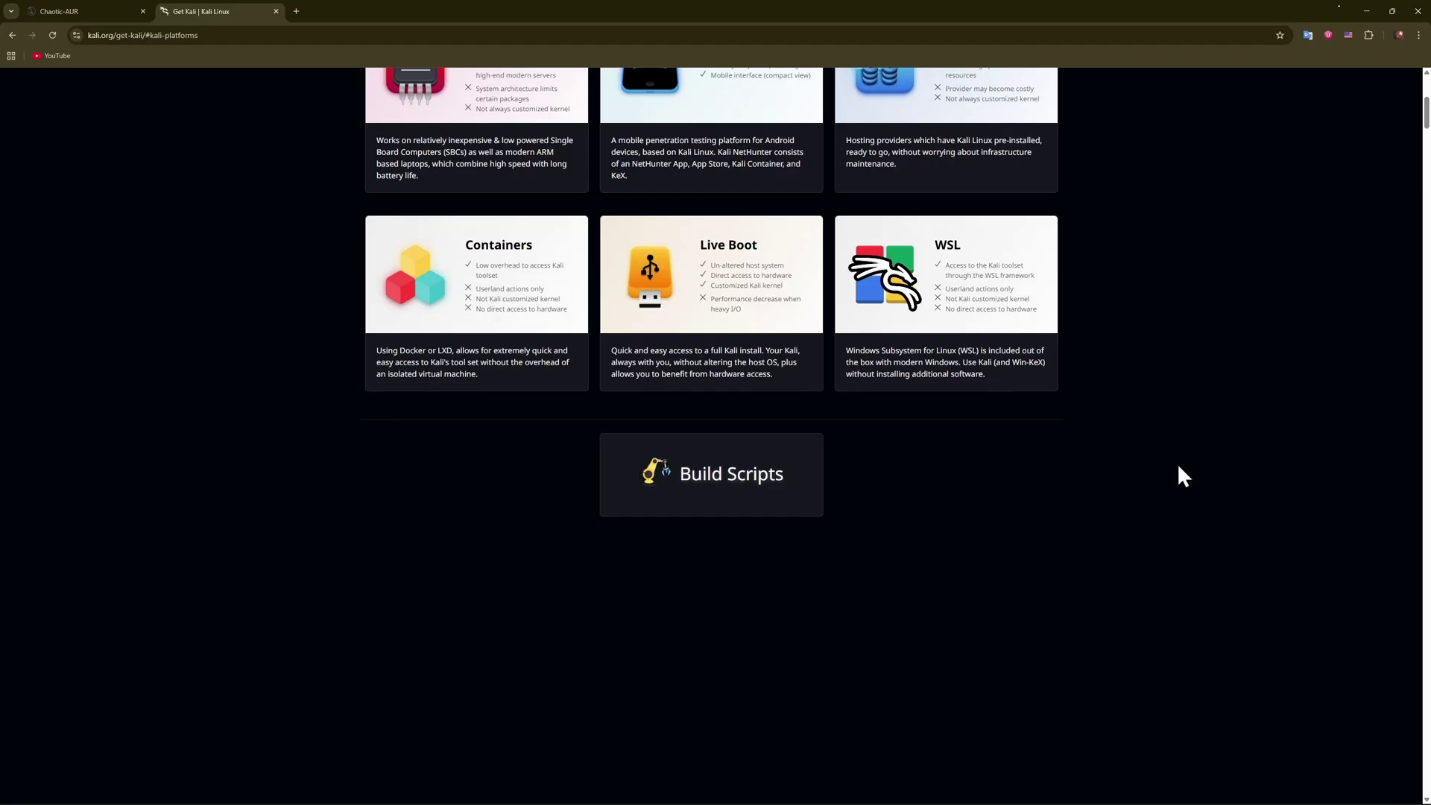
pyautogui.scroll(2, 950, 520)
pyautogui.scroll(3, 879, 514)
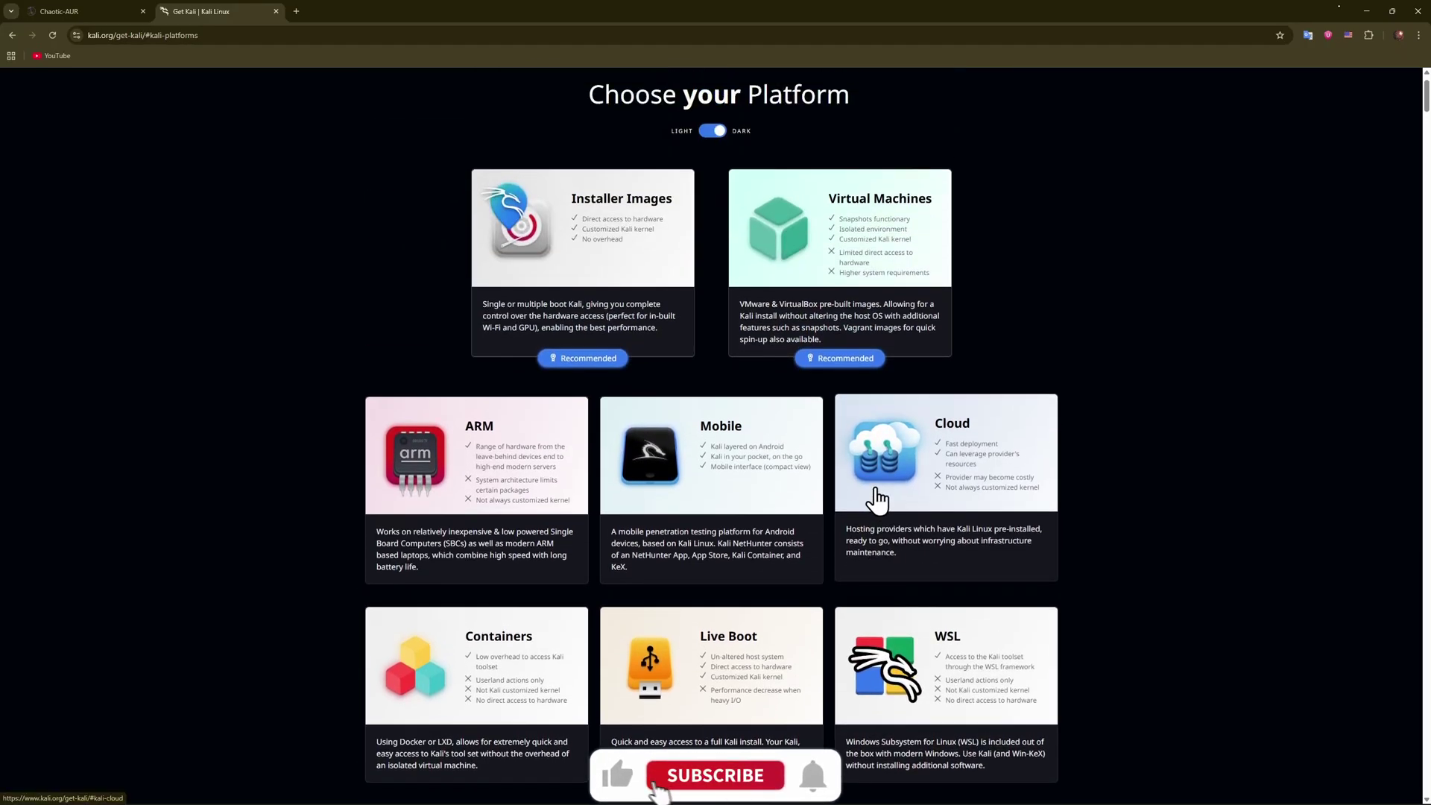